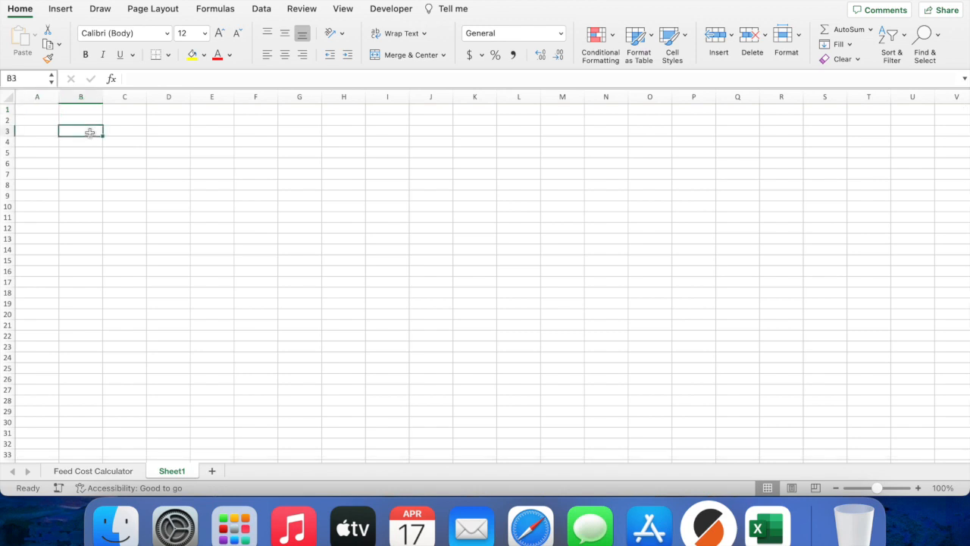
# Step: Type the row 3 pieces: For a, 50, lb bag of feed to last, 14, days, is, lb/day
pyautogui.write('For')
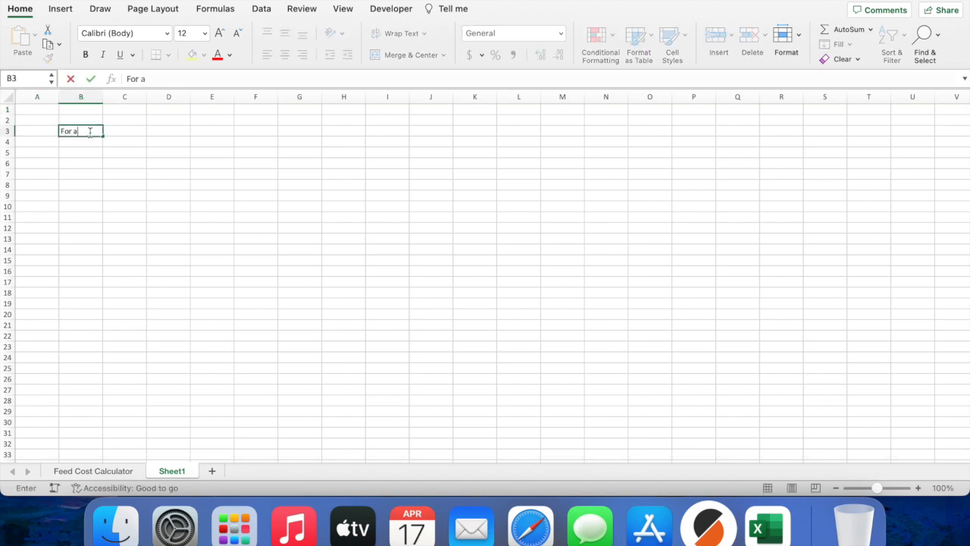
pyautogui.write(' a')
pyautogui.press('Tab')
pyautogui.write('50')
pyautogui.press('Tab')
pyautogui.write('lb bag of feed to last')
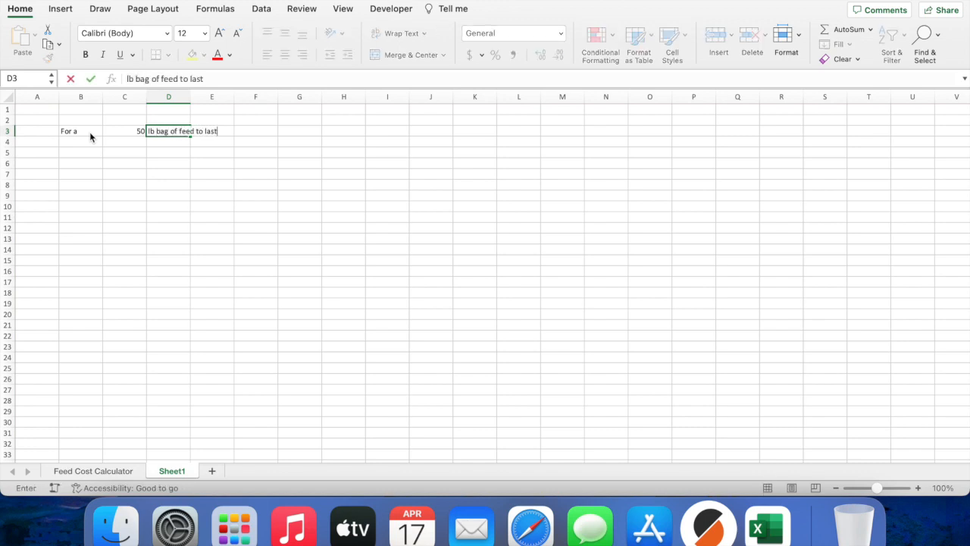
pyautogui.press('Tab')
pyautogui.press('Tab')
pyautogui.write('14')
pyautogui.press('Tab')
pyautogui.write('days')
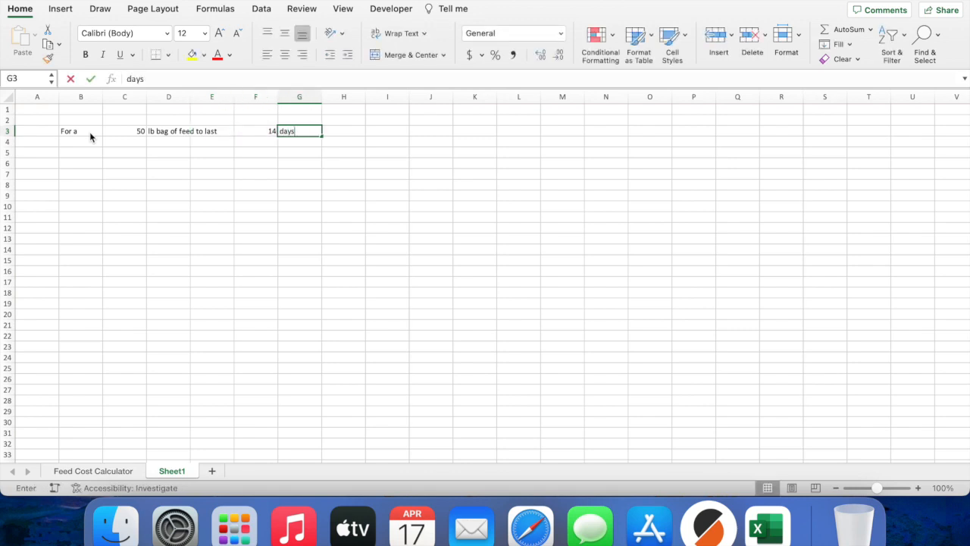
pyautogui.write(', is')
pyautogui.press('Tab')
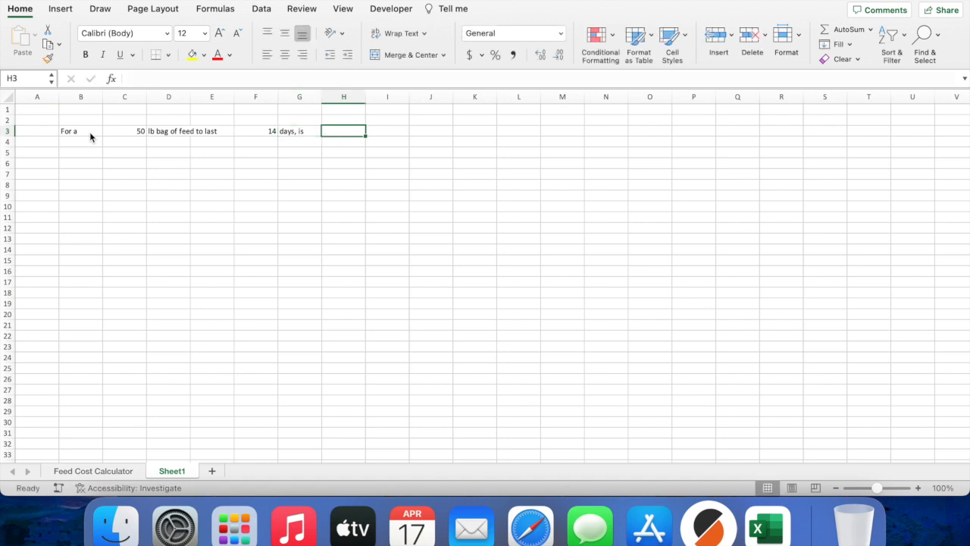
pyautogui.press('Tab')
pyautogui.write('lb')
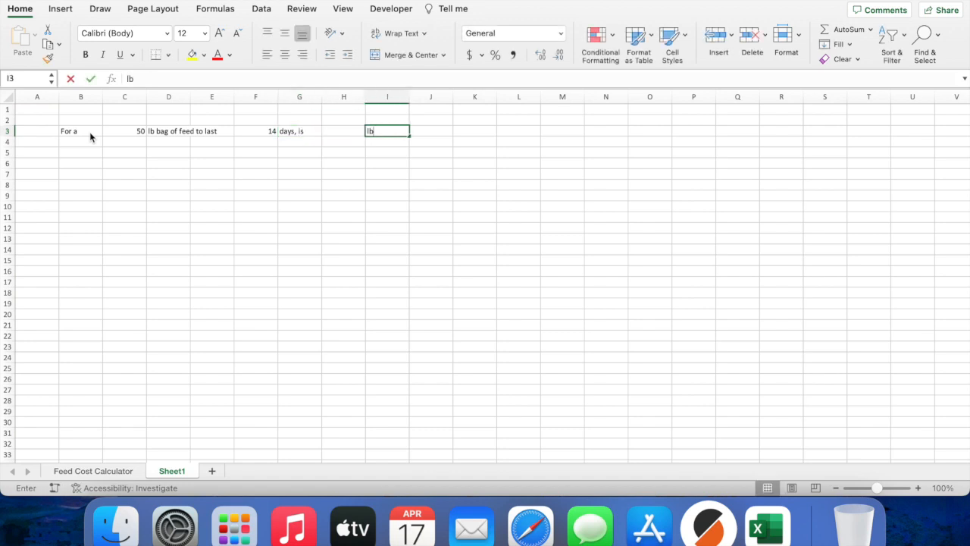
pyautogui.write('/day')
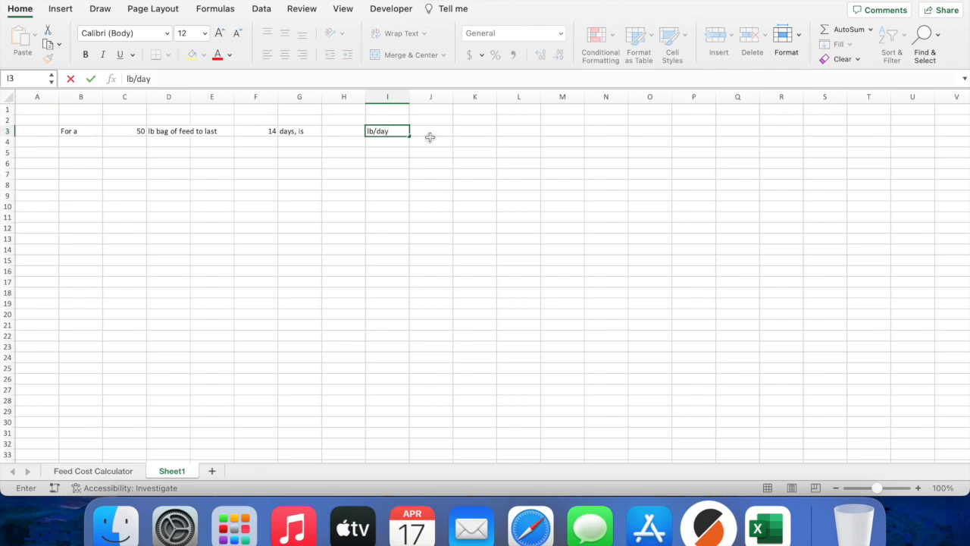
pyautogui.write('.')
pyautogui.click(344, 161)
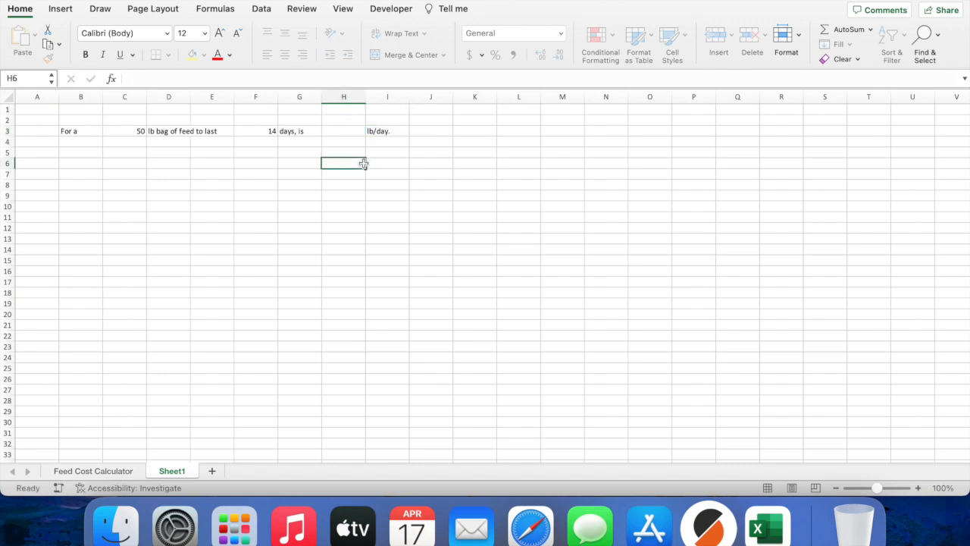
# Step: Enter =C3/F3 in H3 to compute 3.57142857 lb/day
pyautogui.click(341, 129)
pyautogui.write('=')
pyautogui.click(144, 132)
pyautogui.write('/')
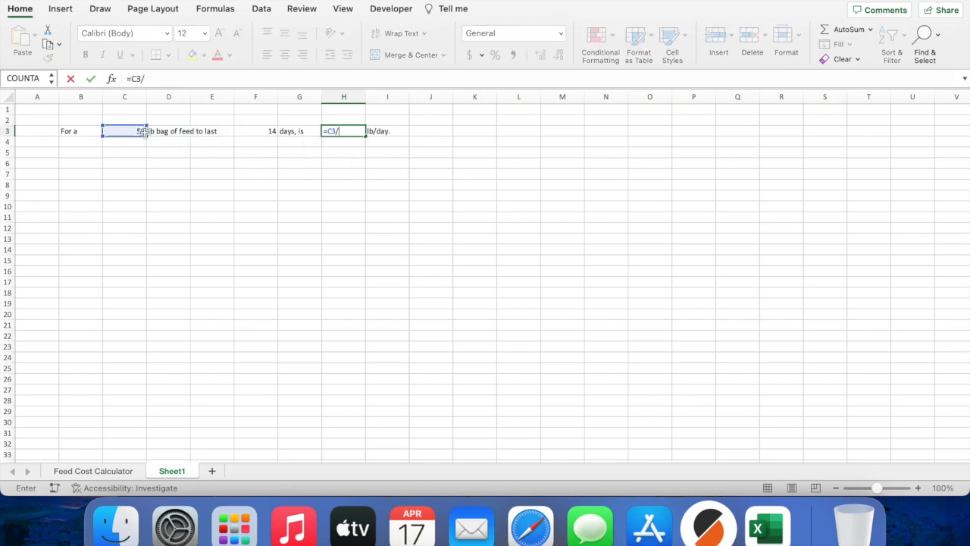
pyautogui.click(271, 132)
pyautogui.press('Return')
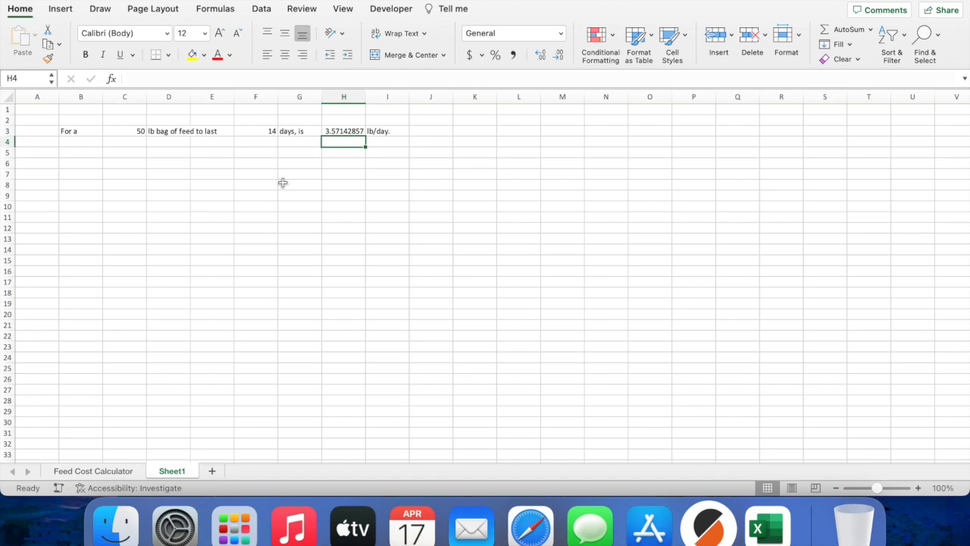
# Step: Autofit columns F and C and right-align the For a label in B3
pyautogui.doubleClick(278, 91)
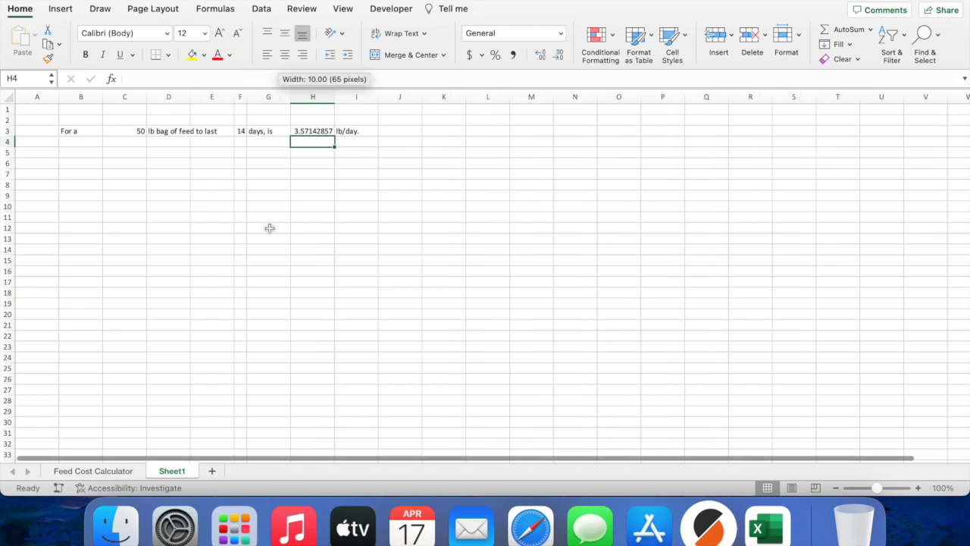
pyautogui.doubleClick(149, 93)
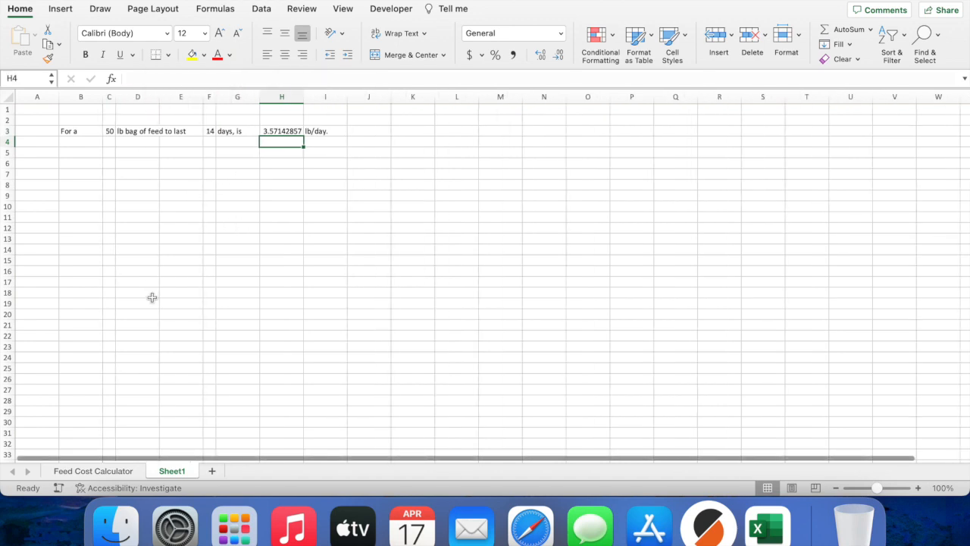
pyautogui.click(82, 132)
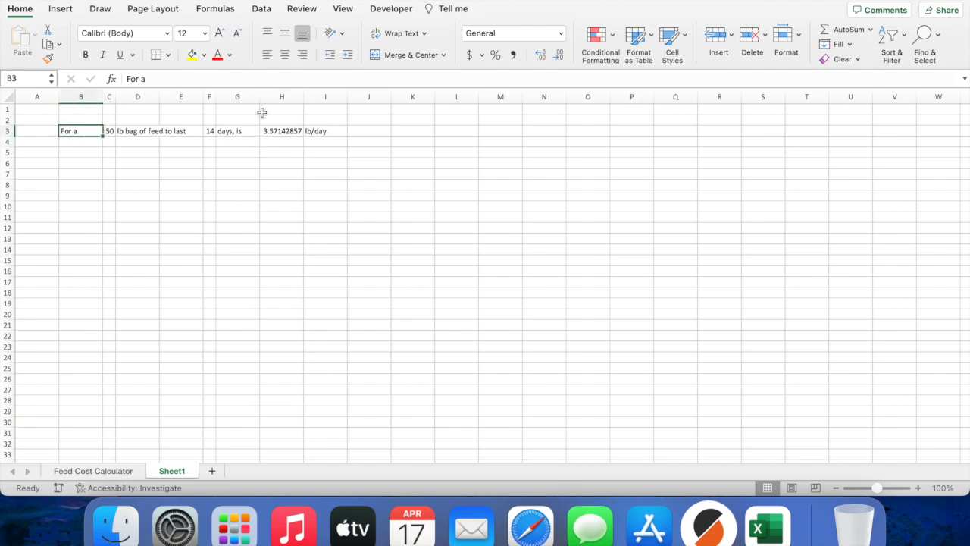
pyautogui.click(303, 54)
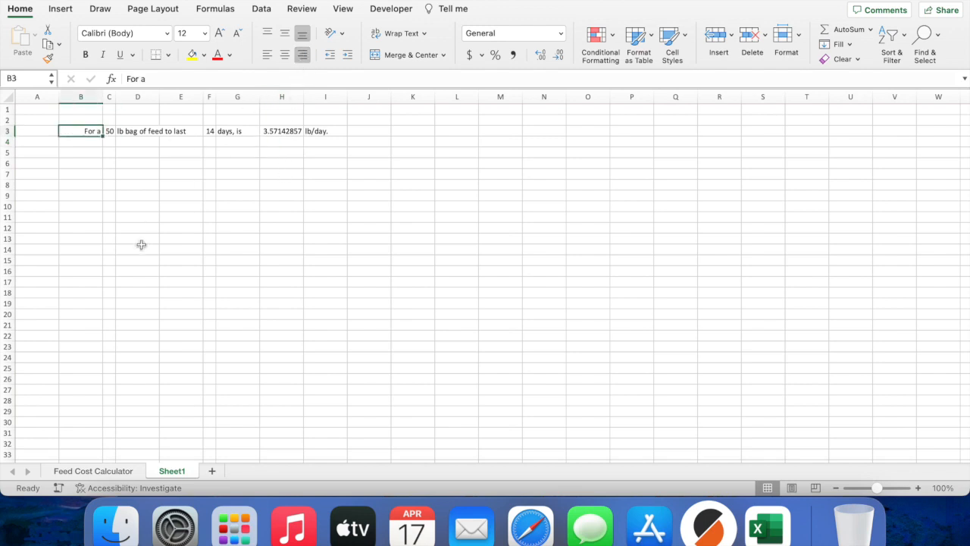
# Step: Shade the 50 and 14 cells yellow with borders around them
pyautogui.click(110, 132)
pyautogui.click(191, 55)
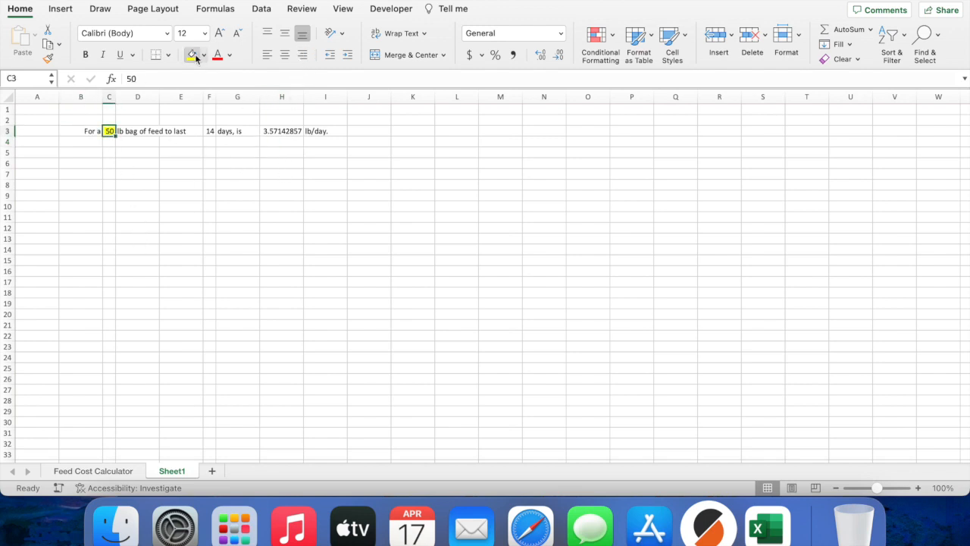
pyautogui.click(168, 56)
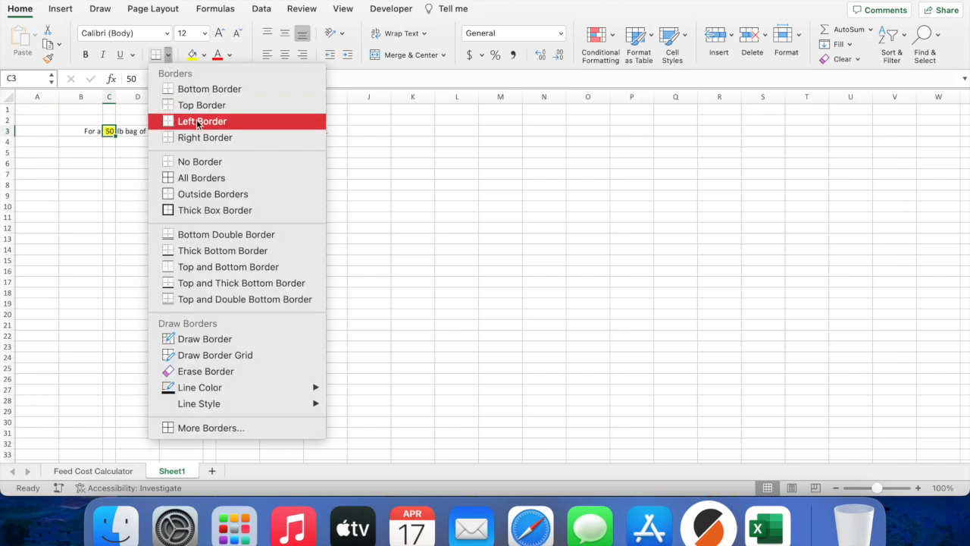
pyautogui.click(206, 180)
pyautogui.click(209, 131)
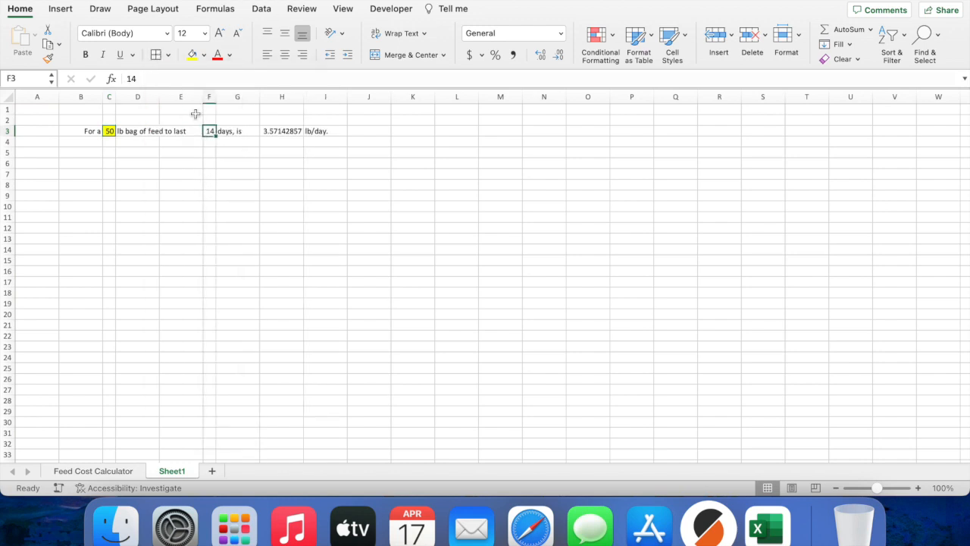
pyautogui.click(192, 54)
pyautogui.click(159, 56)
# Step: Shade the H3 result yellow, trim it to 3.571, and narrow column H
pyautogui.click(277, 131)
pyautogui.click(191, 56)
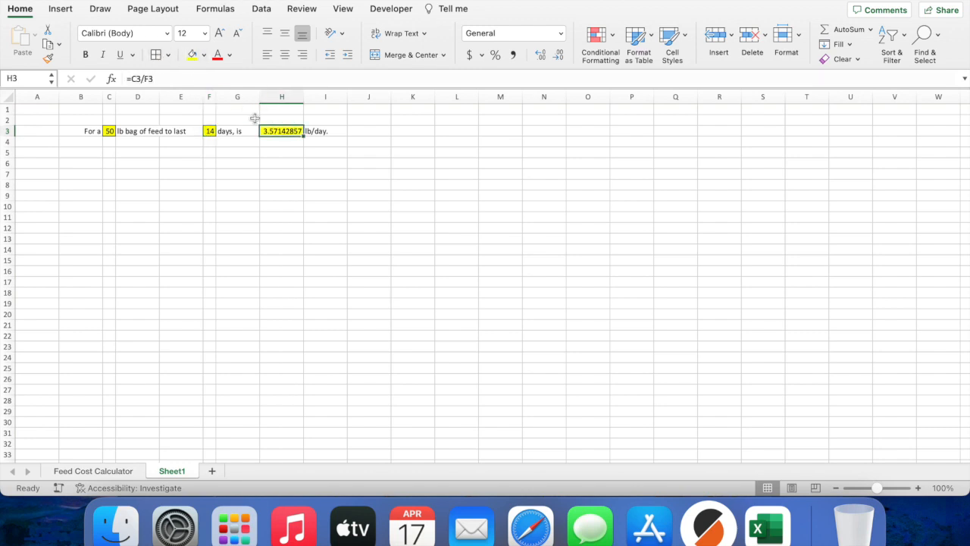
pyautogui.click(539, 54)
pyautogui.click(562, 54)
pyautogui.click(562, 54)
pyautogui.click(562, 55)
pyautogui.click(562, 55)
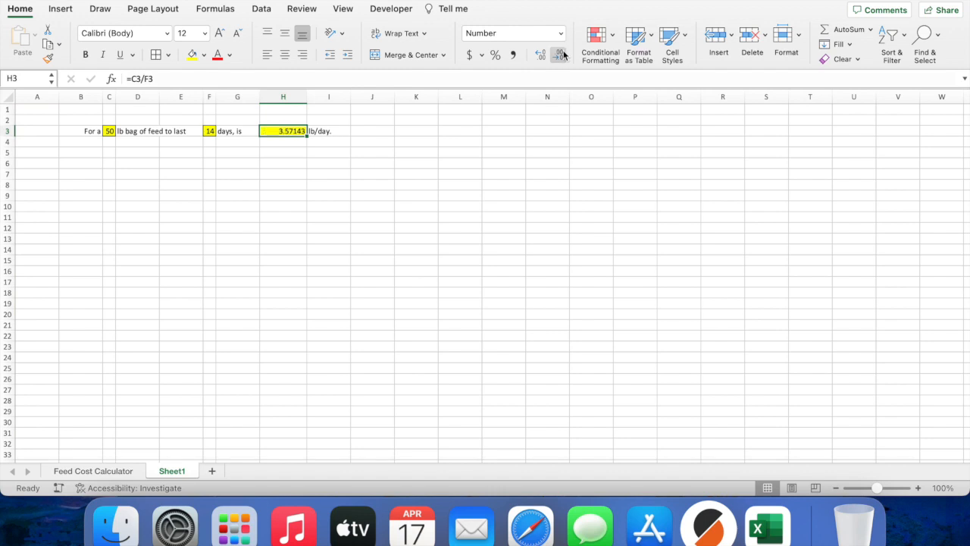
pyautogui.click(562, 55)
pyautogui.moveTo(306, 94); pyautogui.dragTo(282, 94)
pyautogui.click(322, 152)
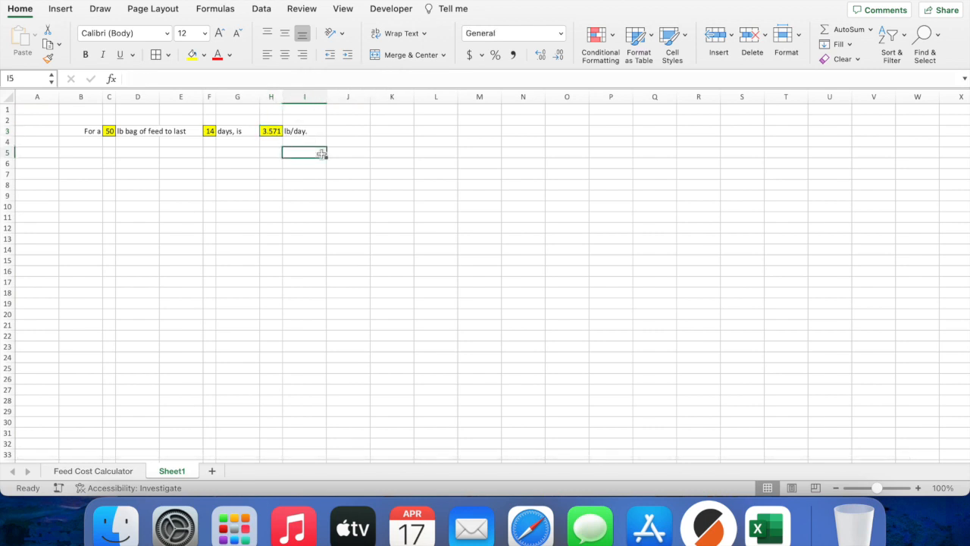
# Step: Type That rate divided, 23 and birds, is across row 5
pyautogui.click(124, 472)
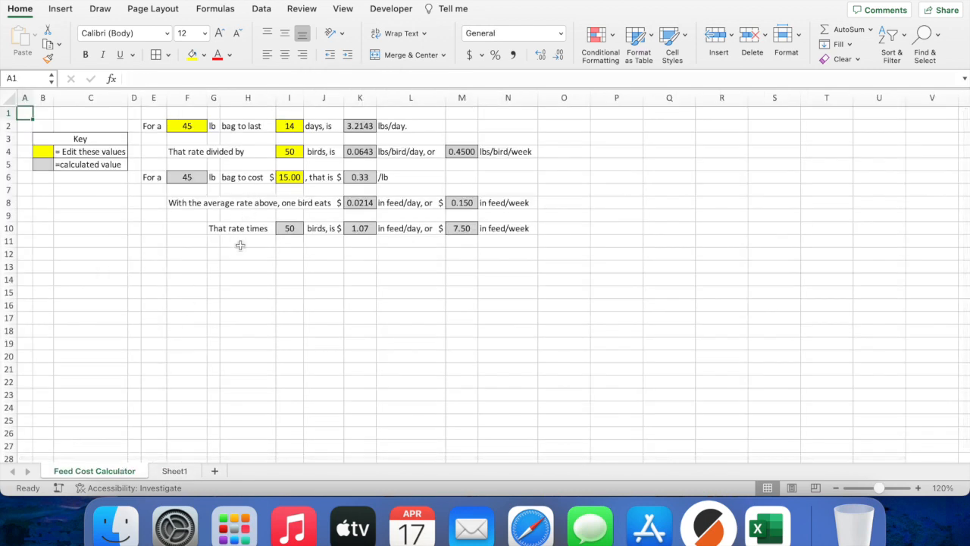
pyautogui.click(179, 470)
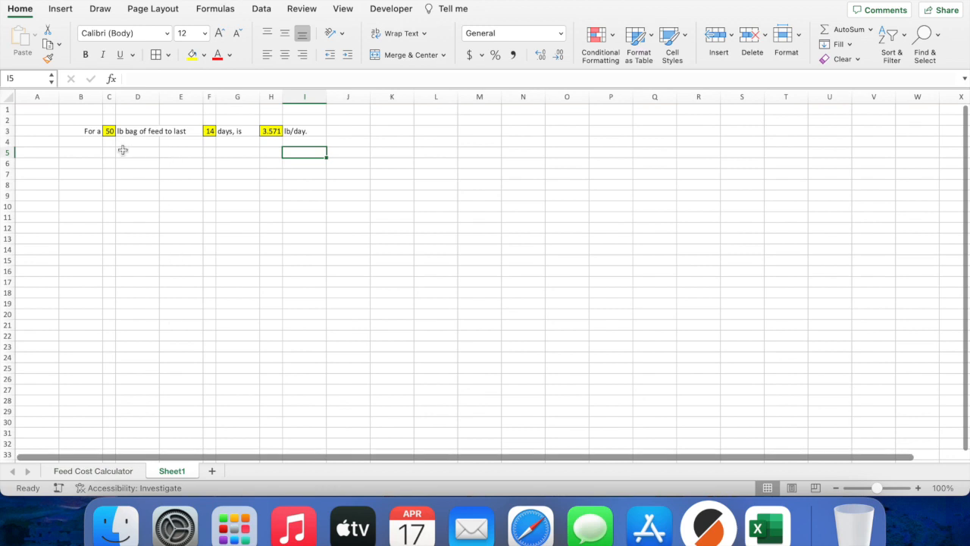
pyautogui.click(97, 151)
pyautogui.write('That ')
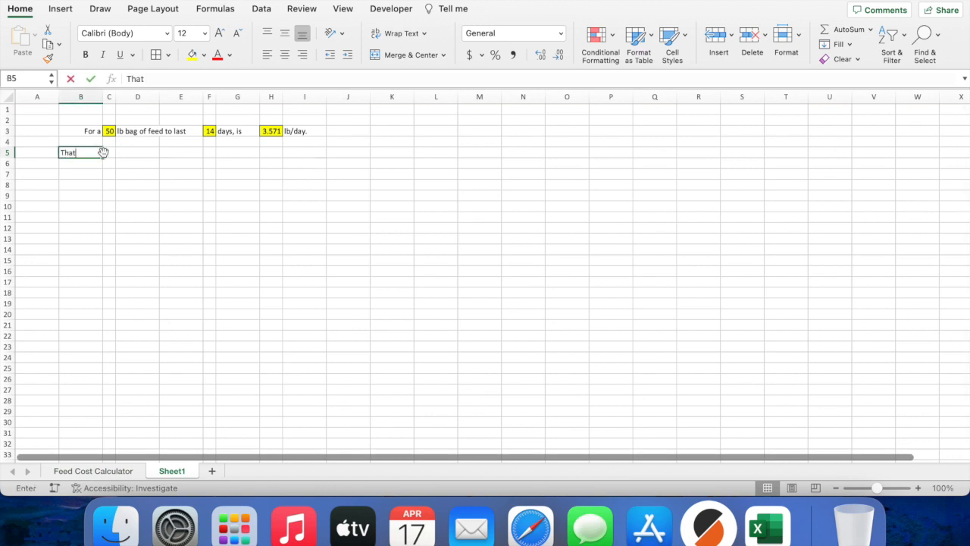
pyautogui.write('rate divided')
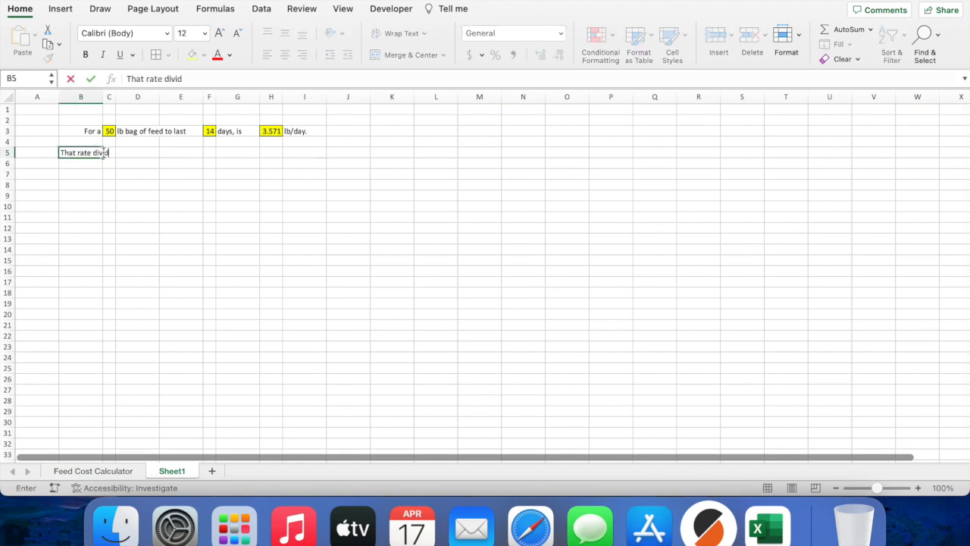
pyautogui.press('Tab')
pyautogui.press('Tab')
pyautogui.press('Tab')
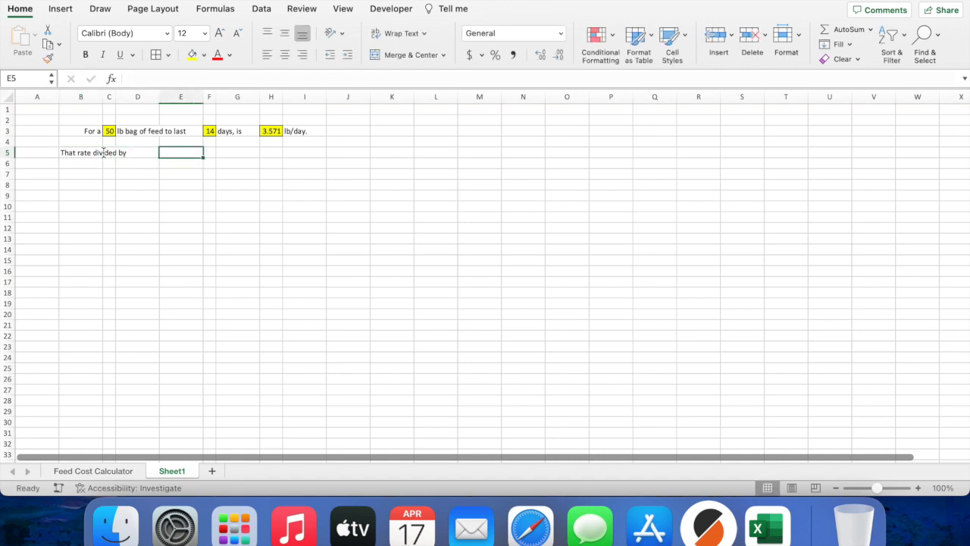
pyautogui.write('23')
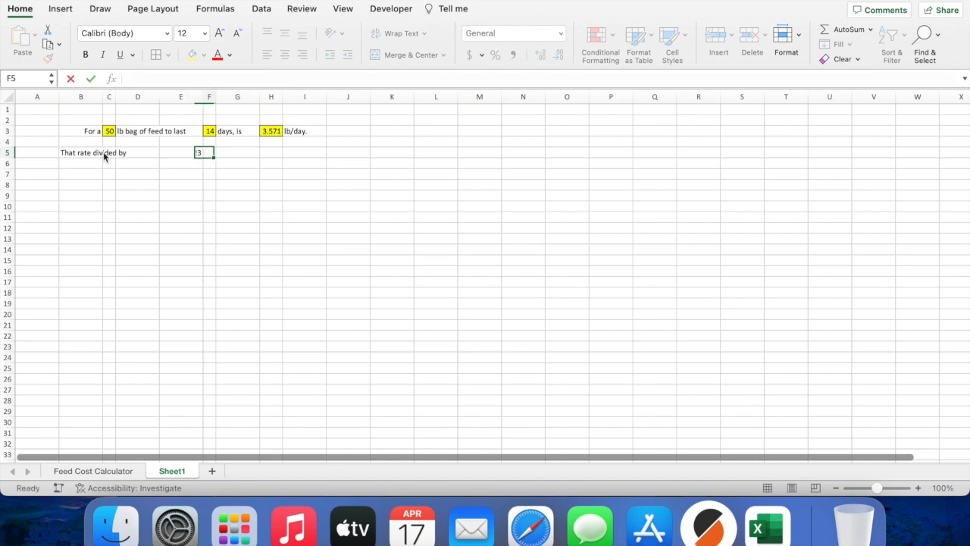
pyautogui.press('Tab')
pyautogui.write('birds,')
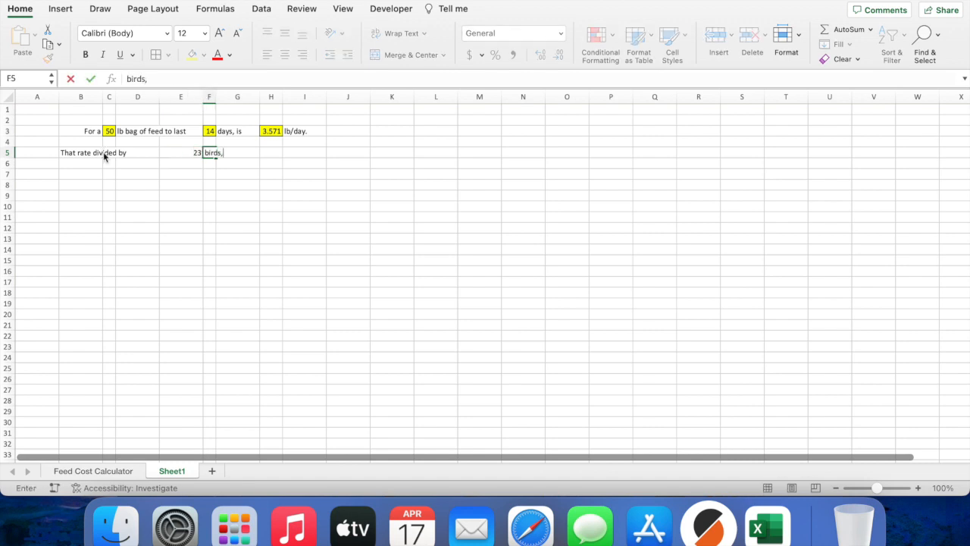
pyautogui.write(' is')
# Step: Move birds, is into G5 and the That rate divided by label into D5
pyautogui.click(110, 472)
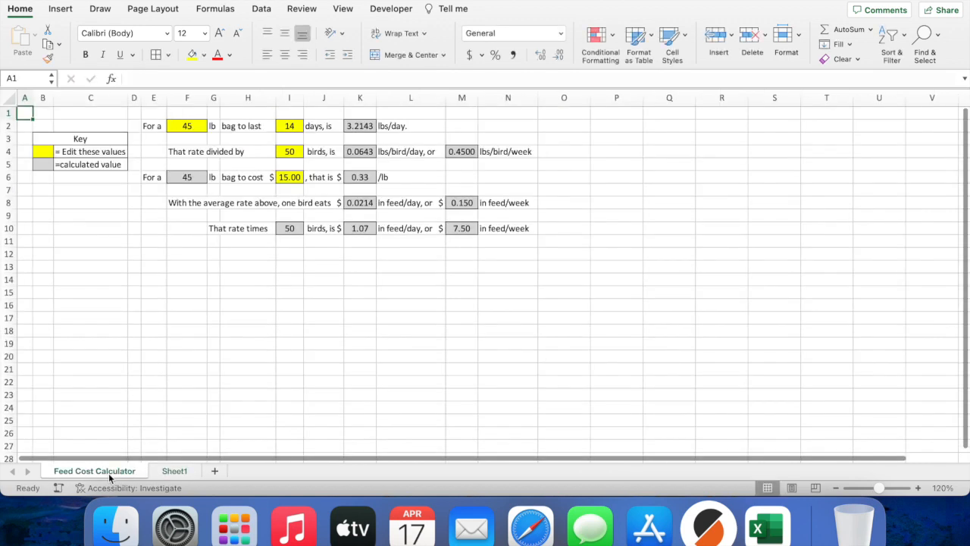
pyautogui.click(193, 472)
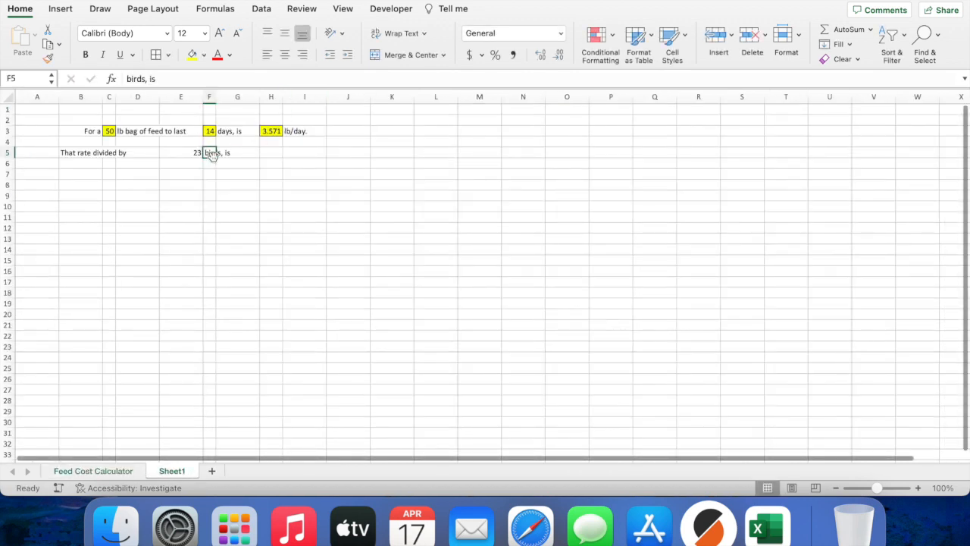
pyautogui.moveTo(210, 157)
pyautogui.mouseDown()
pyautogui.moveTo(229, 156)
pyautogui.moveTo(213, 159)
pyautogui.mouseUp()
pyautogui.click(197, 155)
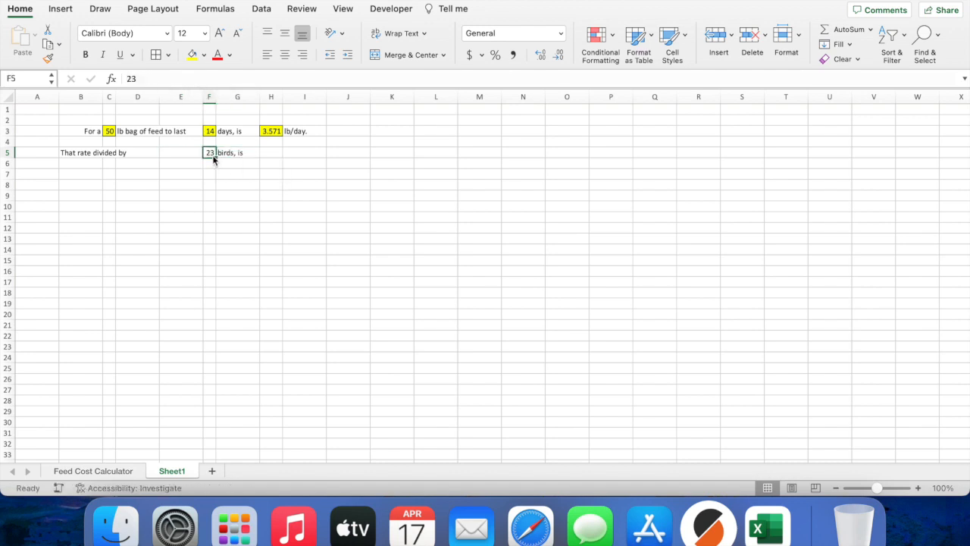
pyautogui.click(247, 156)
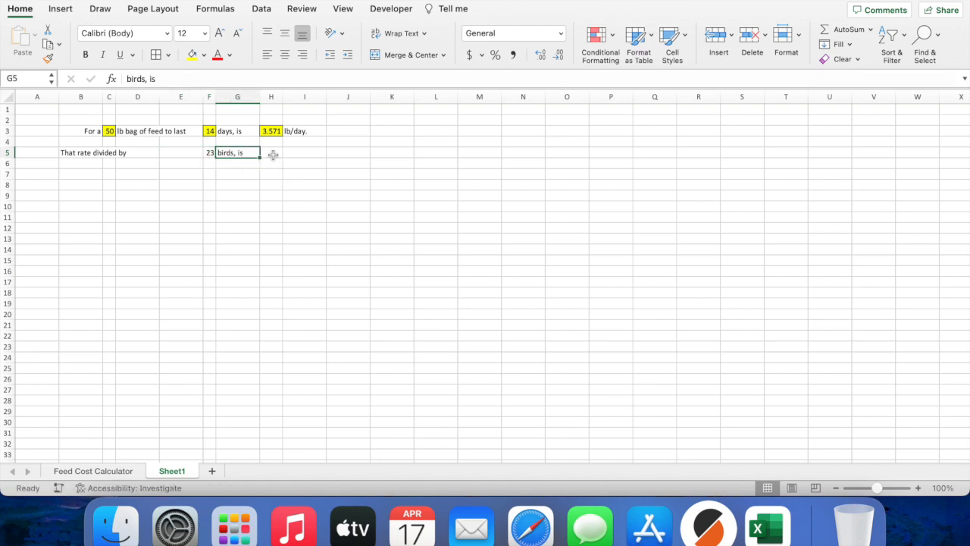
pyautogui.click(80, 152)
pyautogui.moveTo(102, 157); pyautogui.dragTo(137, 159)
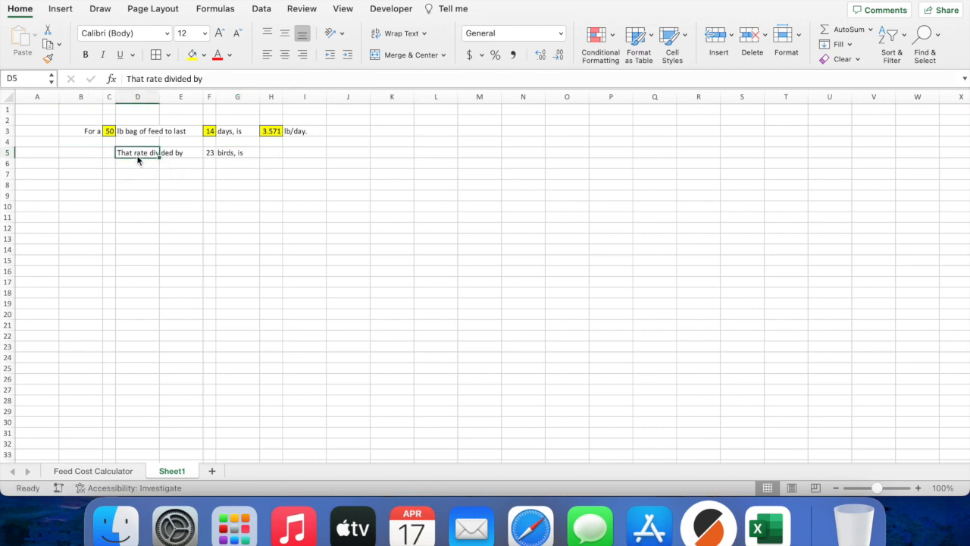
pyautogui.click(300, 152)
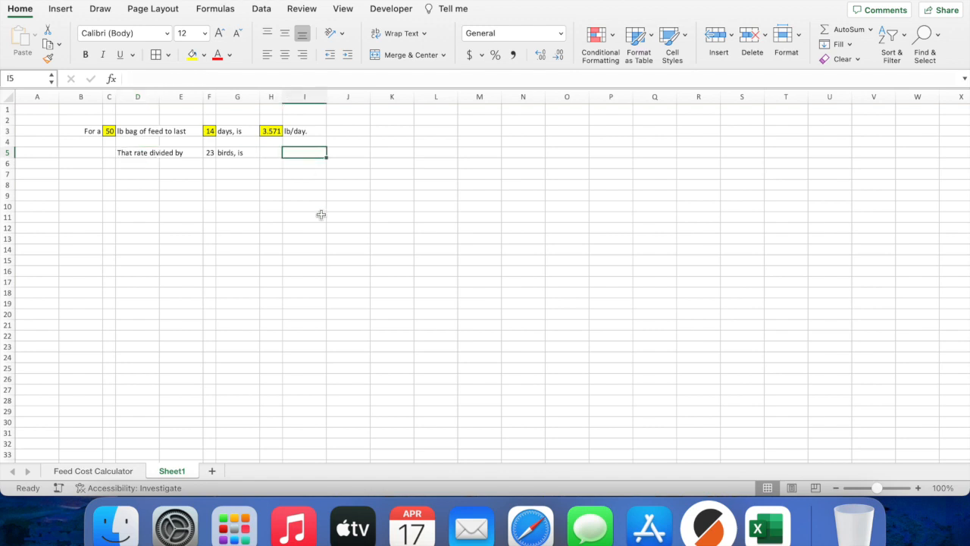
# Step: Enter lb/bird/day, or in I5, fixing a stray letter, and widen column I to fit
pyautogui.write('lb/bird/day, ord')
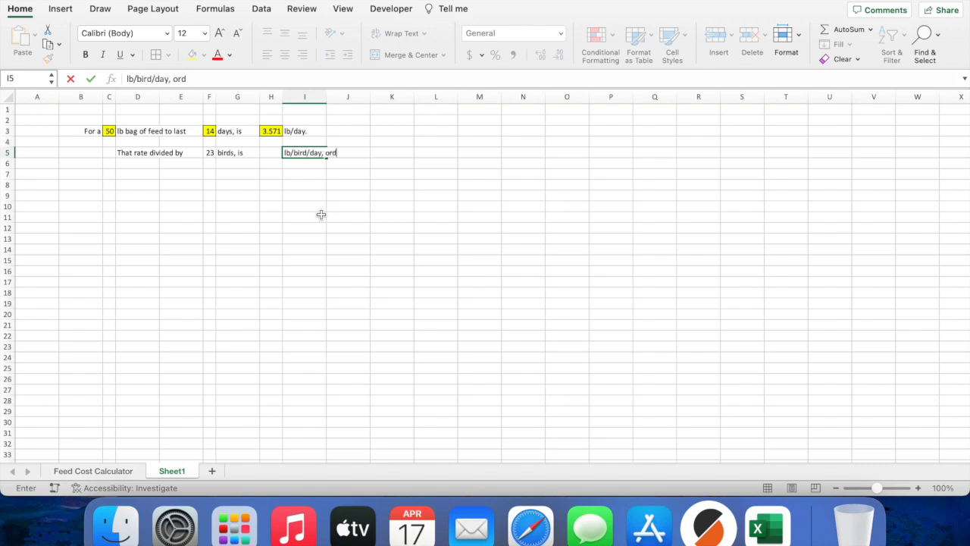
pyautogui.press('Tab')
pyautogui.click(319, 153)
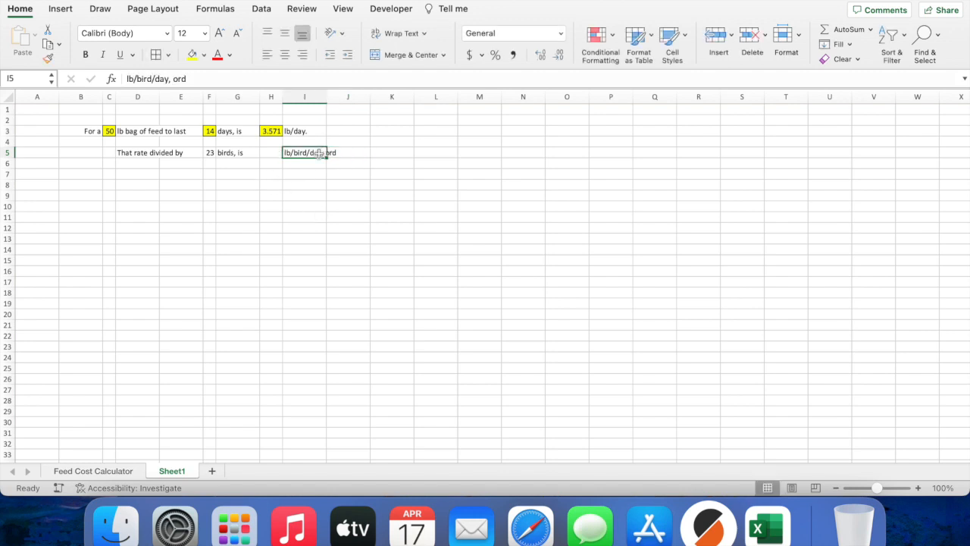
pyautogui.click(279, 81)
pyautogui.press('BackSpace')
pyautogui.press('Tab')
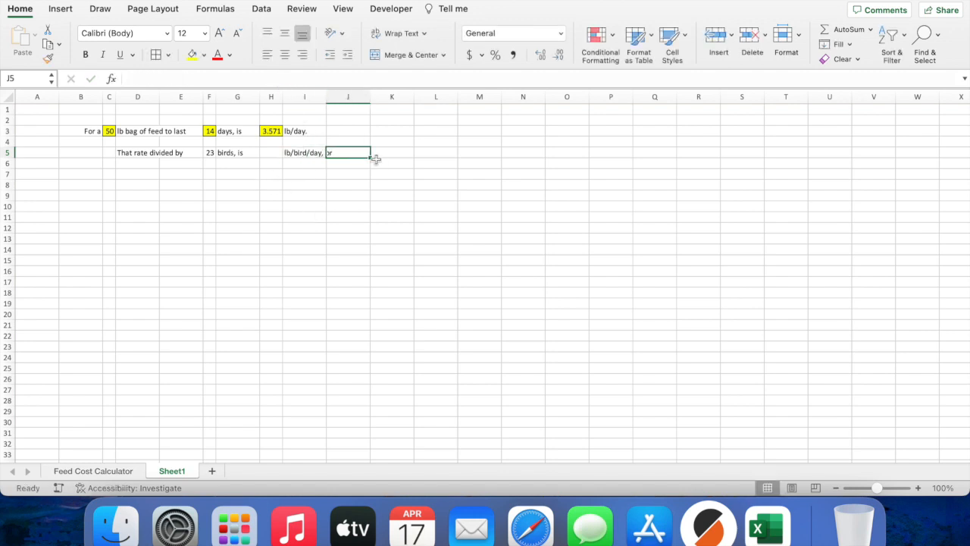
pyautogui.moveTo(326, 97); pyautogui.dragTo(338, 96)
# Step: Type lb/bird/week. in K5 and check K4's formula on the Feed Cost Calculator sheet
pyautogui.click(400, 150)
pyautogui.write('lb/bird/week.')
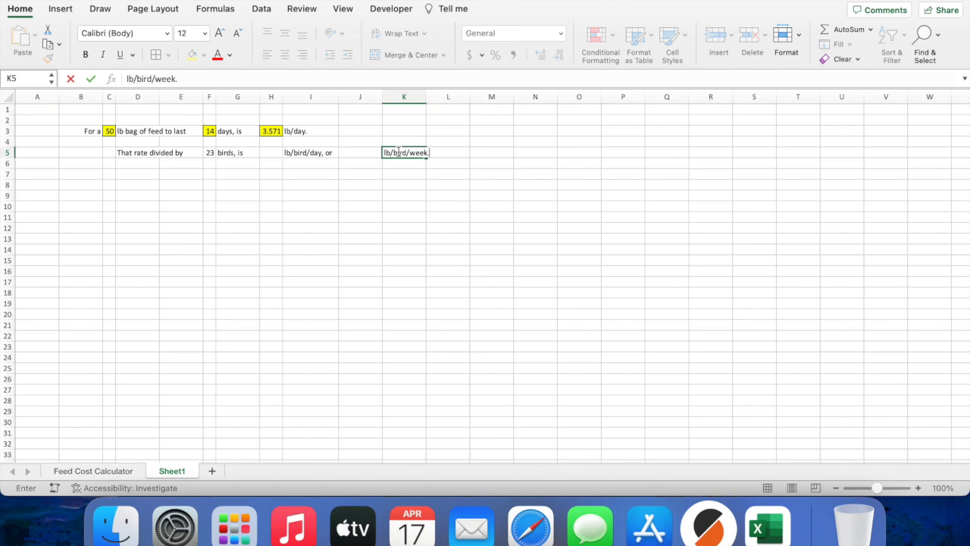
pyautogui.press('Return')
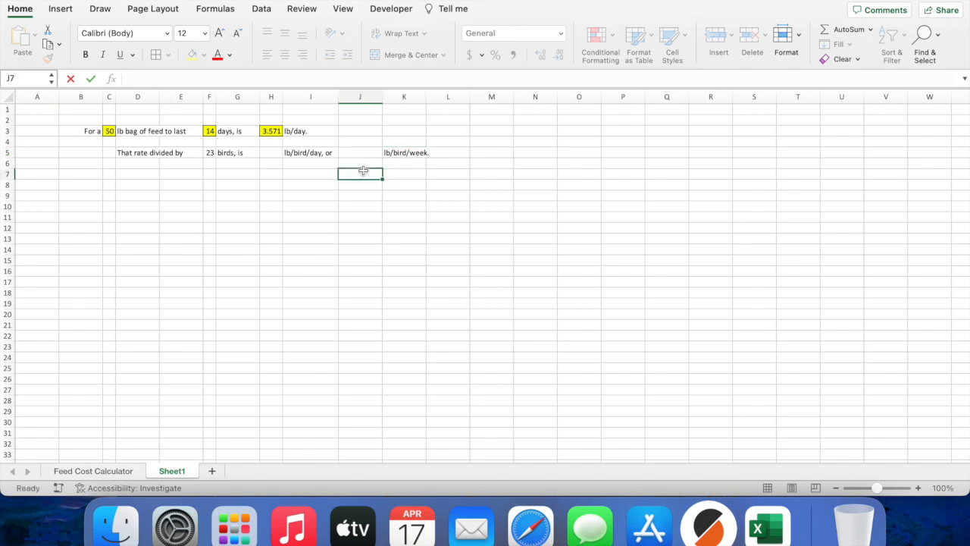
pyautogui.click(263, 151)
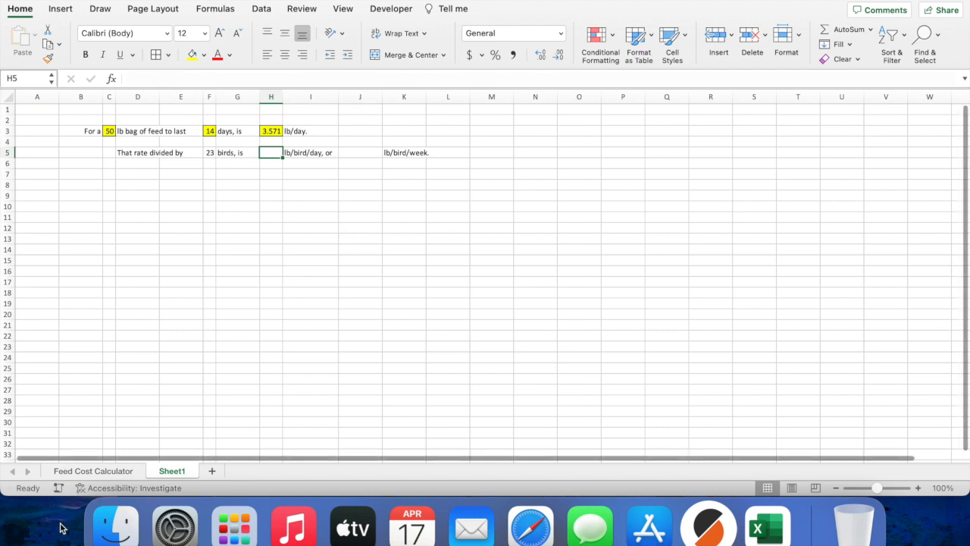
pyautogui.click(121, 470)
pyautogui.click(367, 150)
pyautogui.doubleClick(366, 149)
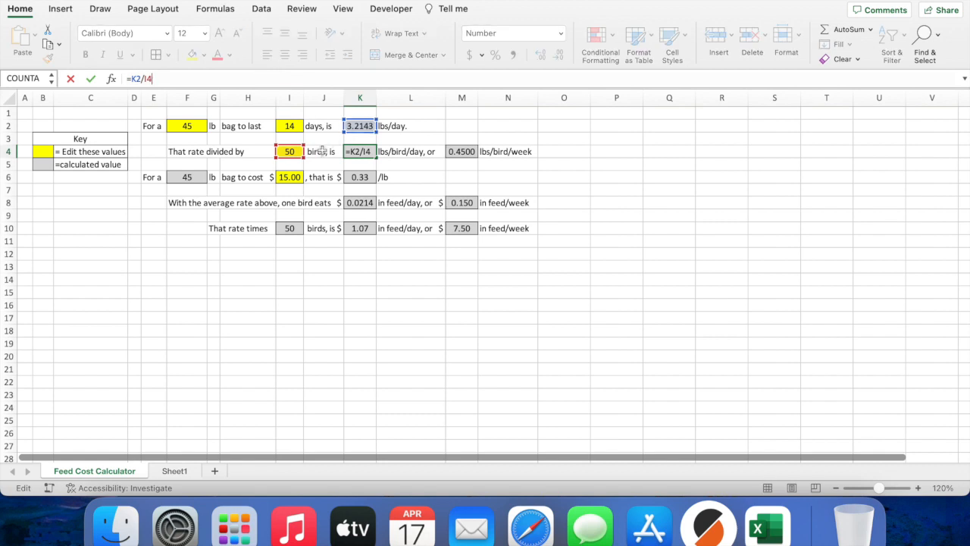
pyautogui.click(174, 470)
# Step: Enter =H3/F5 in H5 to get the per-bird daily rate of 0.16
pyautogui.write('=')
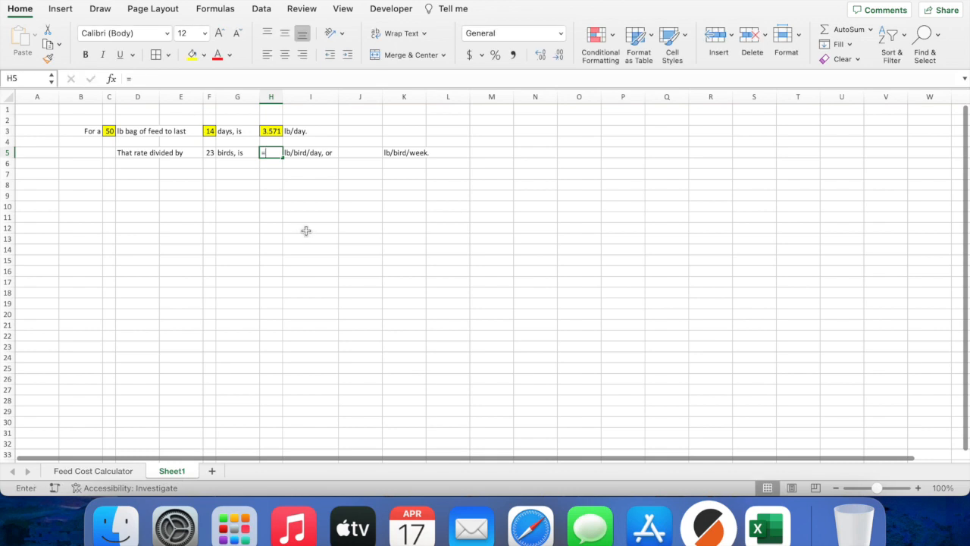
pyautogui.click(271, 131)
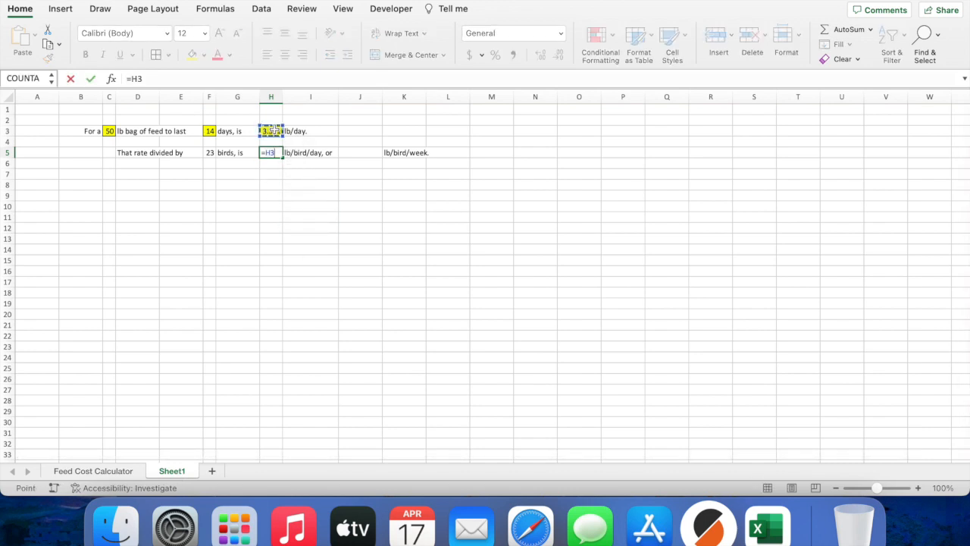
pyautogui.write('/')
pyautogui.click(209, 153)
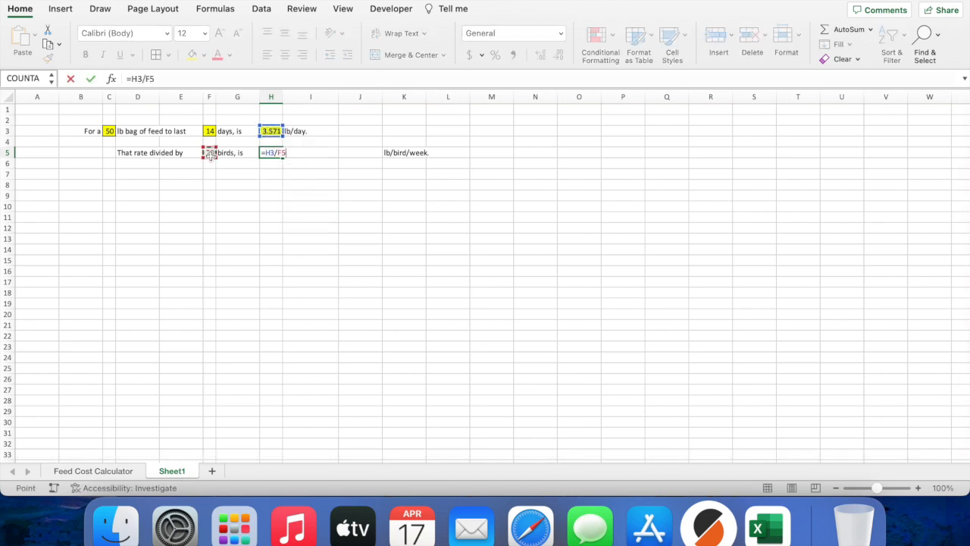
pyautogui.press('Return')
# Step: Shade F5 and H5 yellow, then inspect M4's formula on the Feed Cost Calculator sheet
pyautogui.click(209, 154)
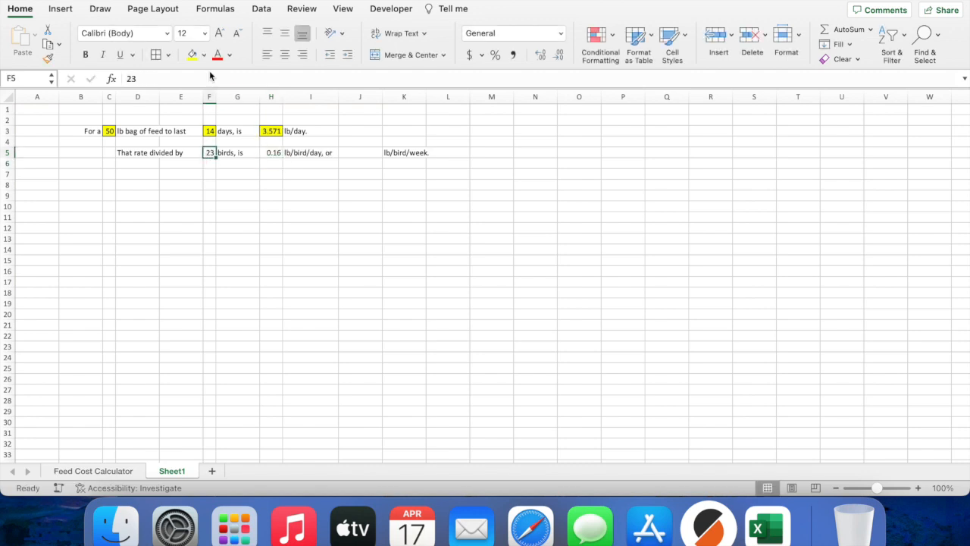
pyautogui.press('Right')
pyautogui.press('Right')
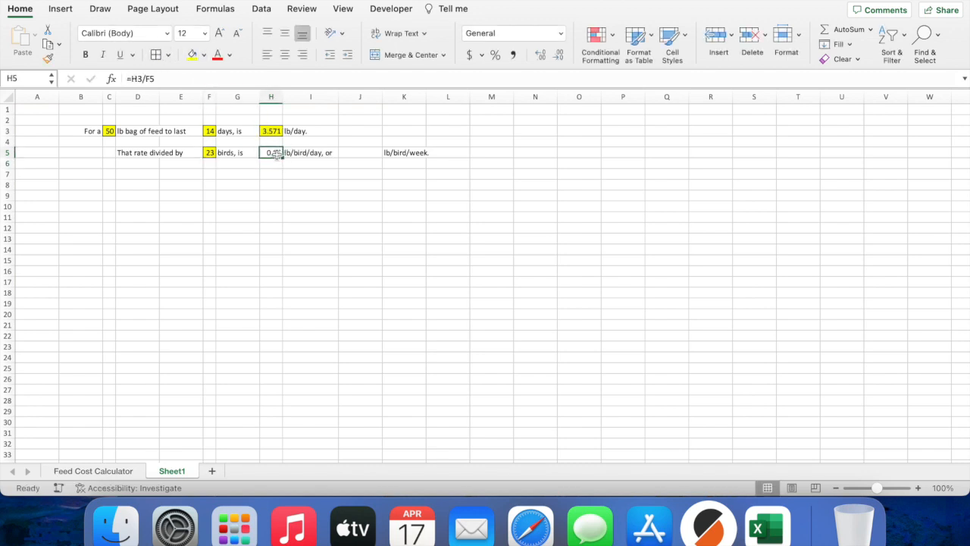
pyautogui.click(192, 56)
pyautogui.click(130, 470)
pyautogui.click(462, 152)
pyautogui.doubleClick(462, 151)
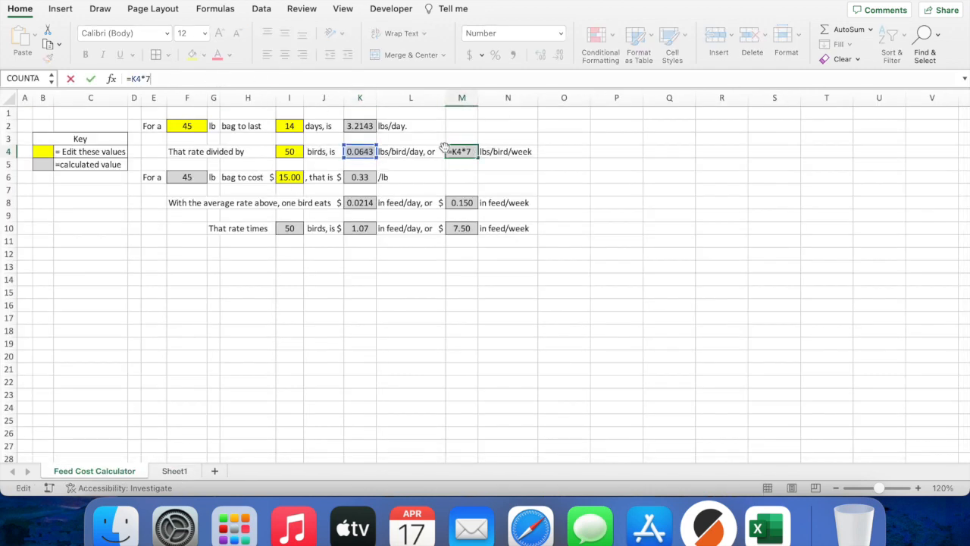
# Step: Enter =H5*7 in J5 for the weekly per-bird amount
pyautogui.click(174, 470)
pyautogui.click(368, 152)
pyautogui.write('=')
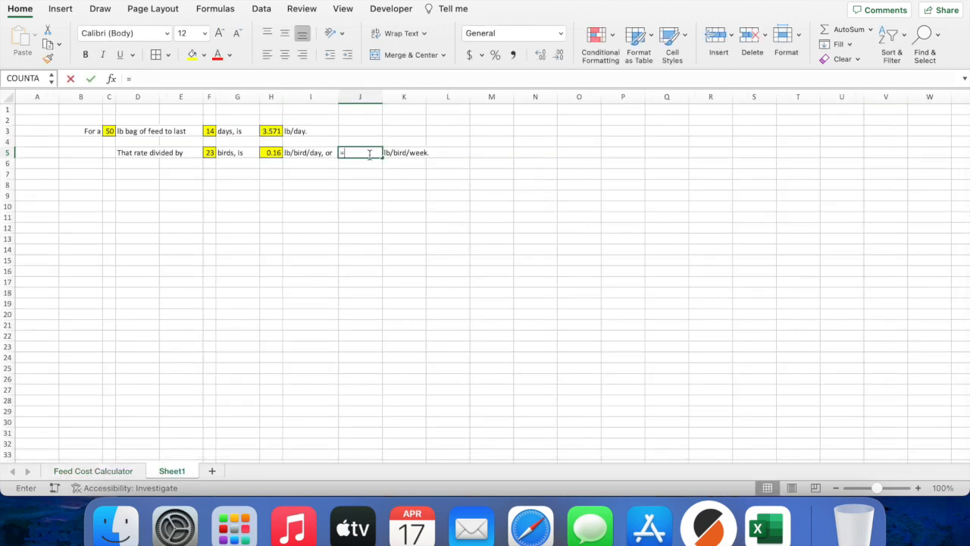
pyautogui.click(273, 152)
pyautogui.write('*7')
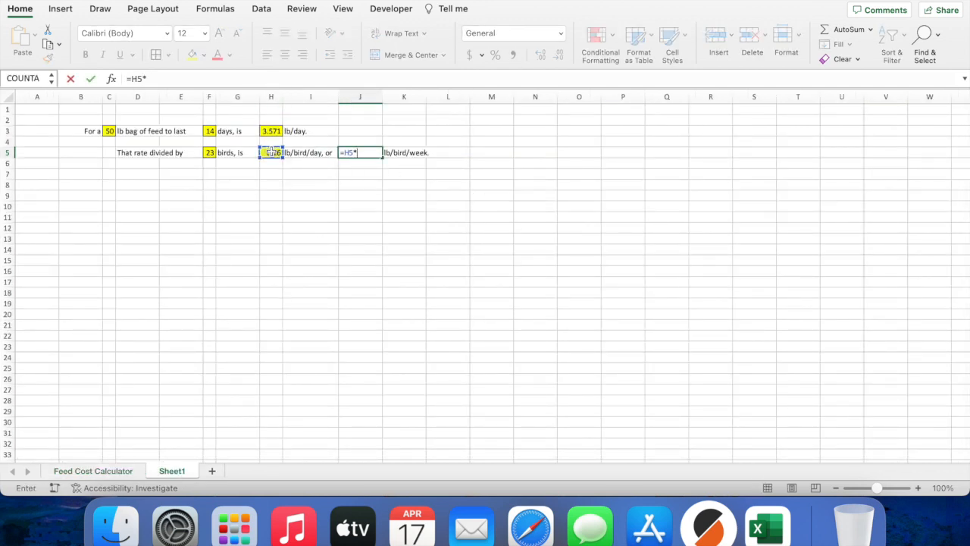
pyautogui.press('Return')
# Step: Shade J5 yellow, trim it to 1.087, narrow column J, and show H5 as 0.155
pyautogui.click(370, 153)
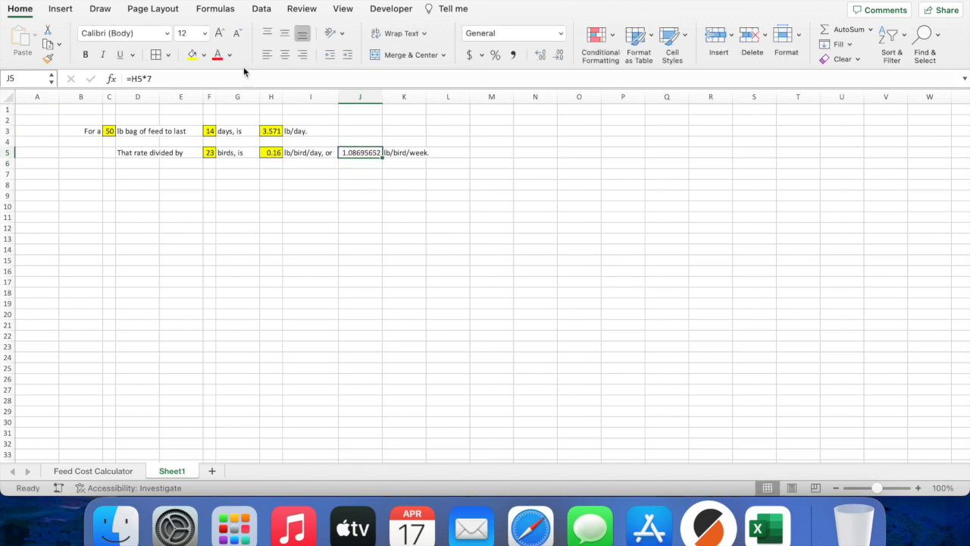
pyautogui.click(192, 54)
pyautogui.click(359, 174)
pyautogui.click(375, 152)
pyautogui.click(559, 55)
pyautogui.click(559, 54)
pyautogui.click(558, 55)
pyautogui.click(559, 55)
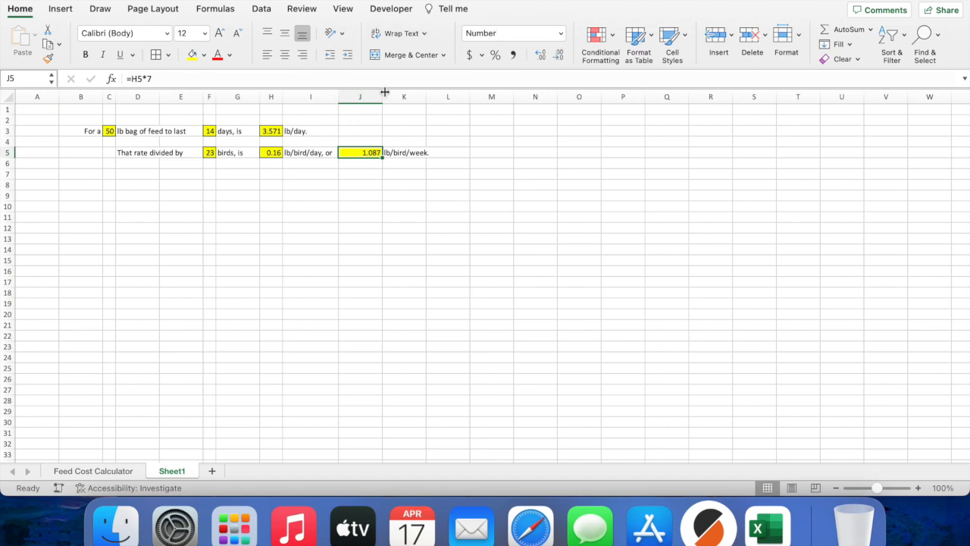
pyautogui.moveTo(382, 95); pyautogui.dragTo(362, 96)
pyautogui.click(275, 152)
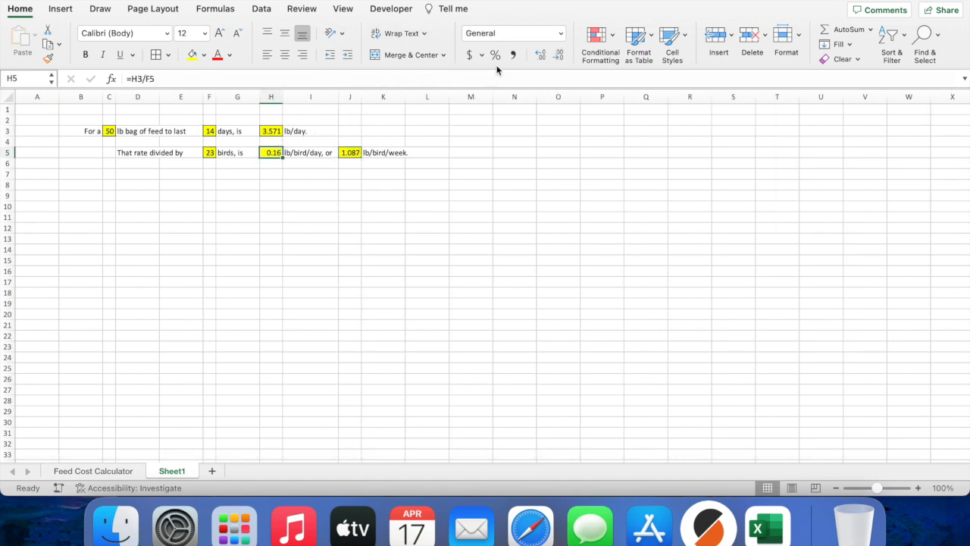
pyautogui.click(539, 55)
pyautogui.click(313, 196)
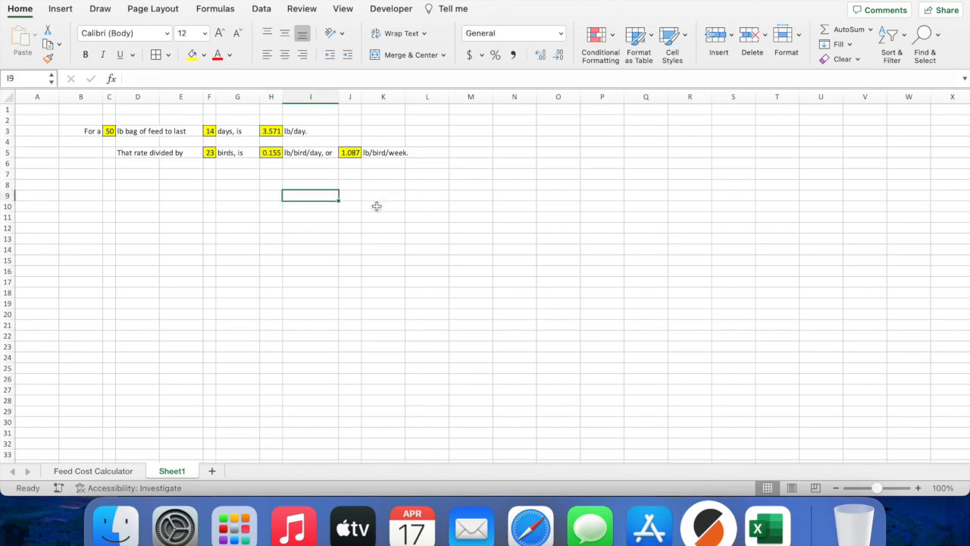
pyautogui.click(113, 470)
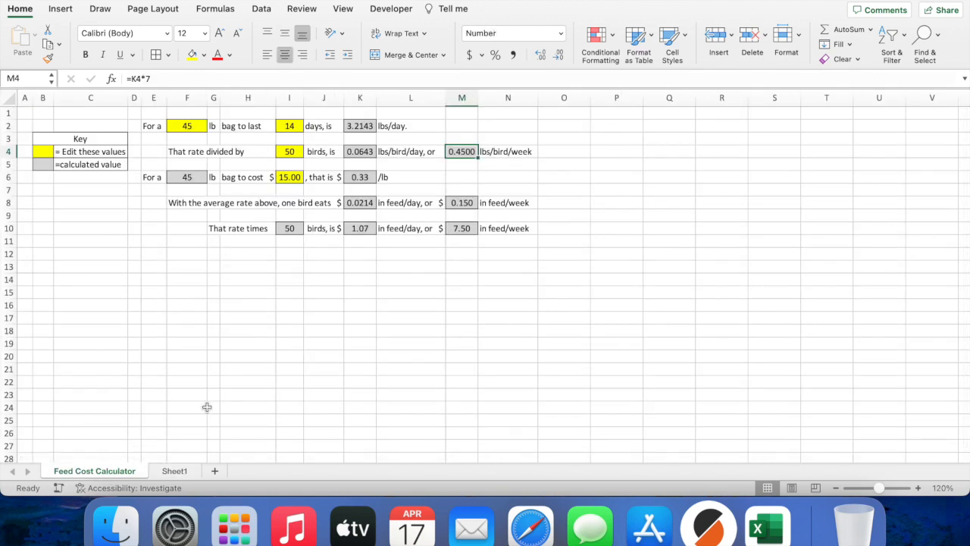
# Step: Type the row 7 labels For a, lb bag to cost, is and /lb
pyautogui.click(183, 472)
pyautogui.click(96, 172)
pyautogui.write('F')
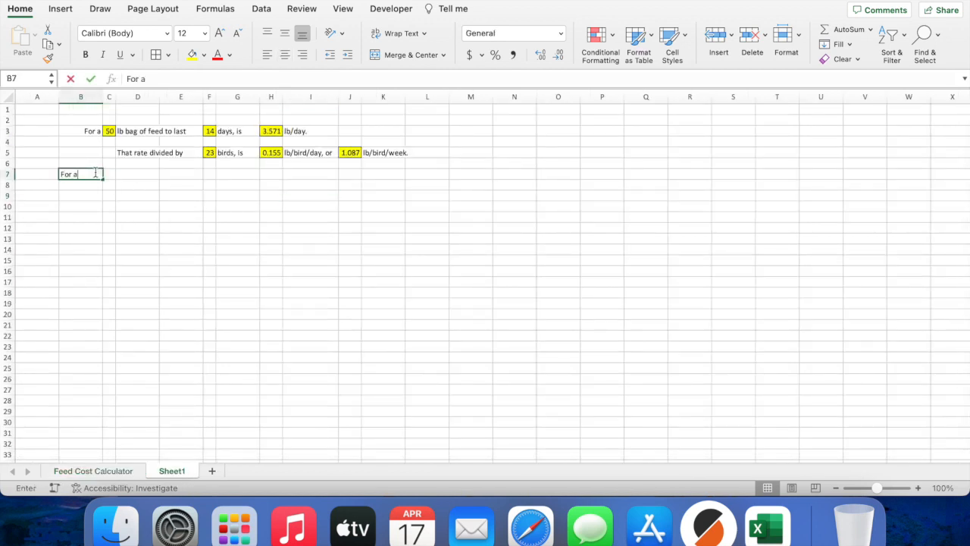
pyautogui.write('or a')
pyautogui.press('Tab')
pyautogui.press('Tab')
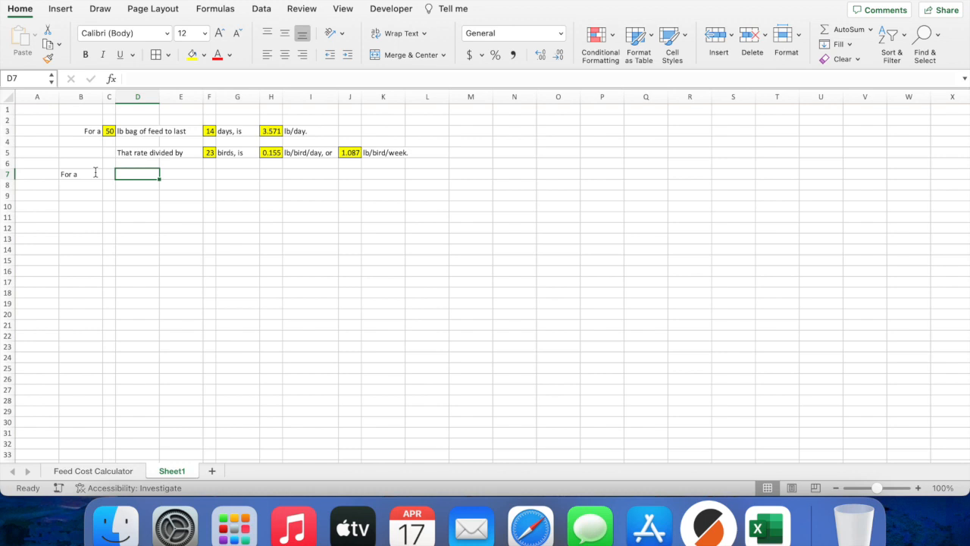
pyautogui.write('lb bag to cost')
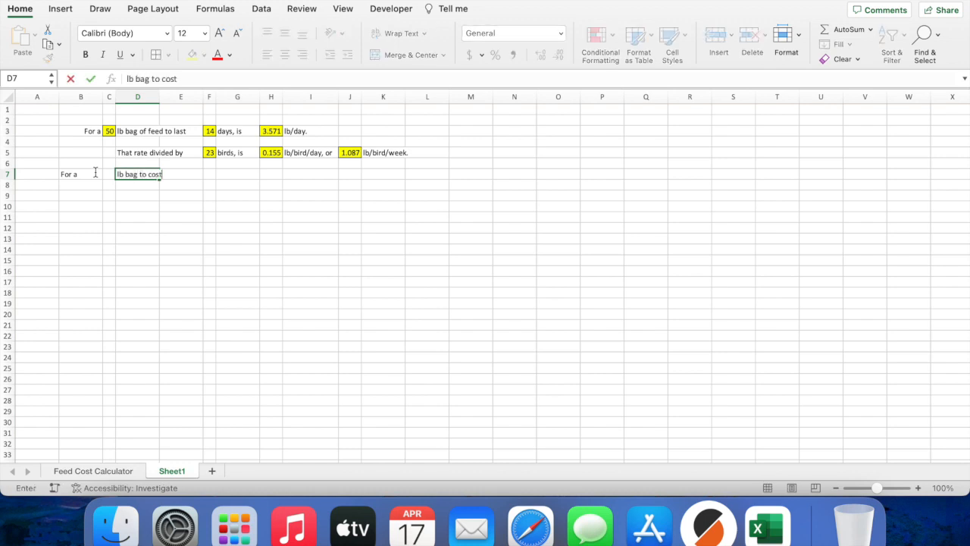
pyautogui.press('Tab')
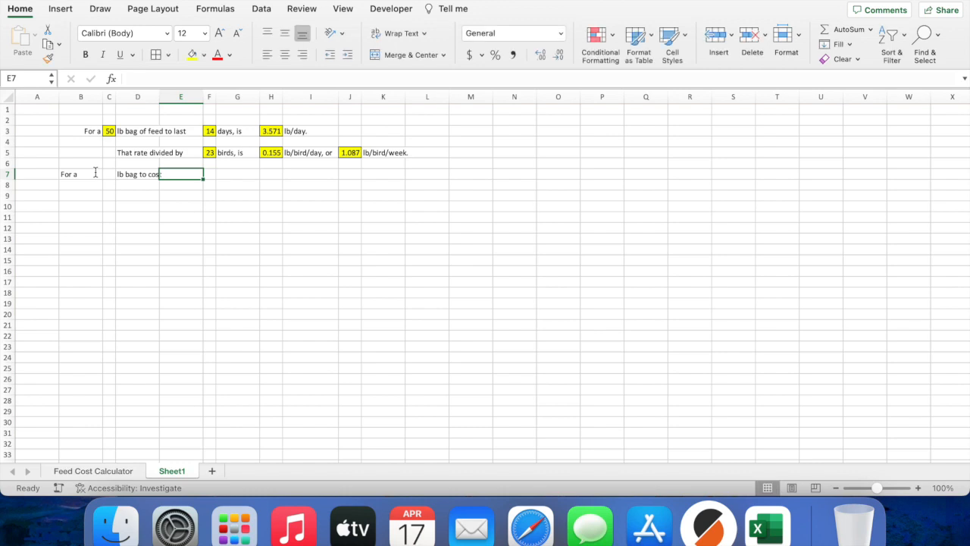
pyautogui.press('Tab')
pyautogui.press('Tab')
pyautogui.write('is')
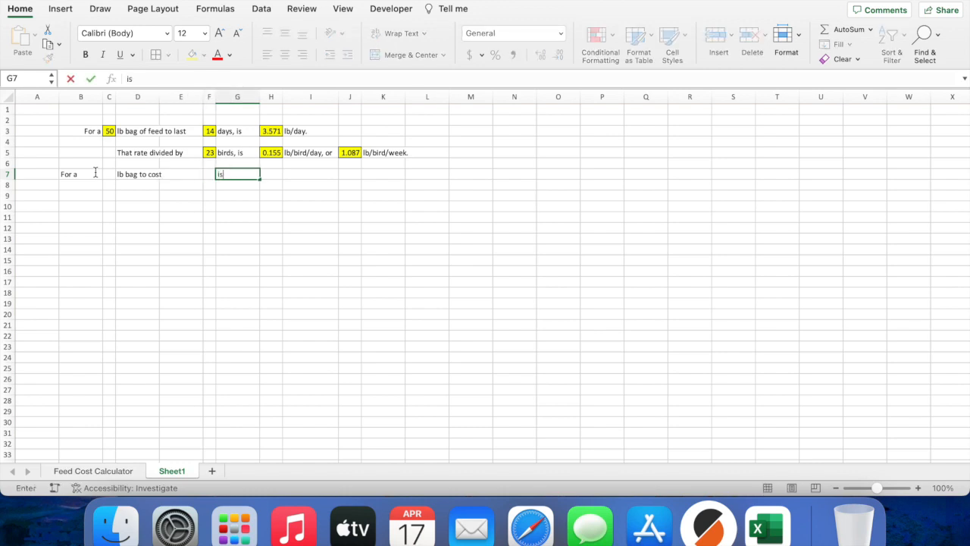
pyautogui.press('Tab')
pyautogui.press('Tab')
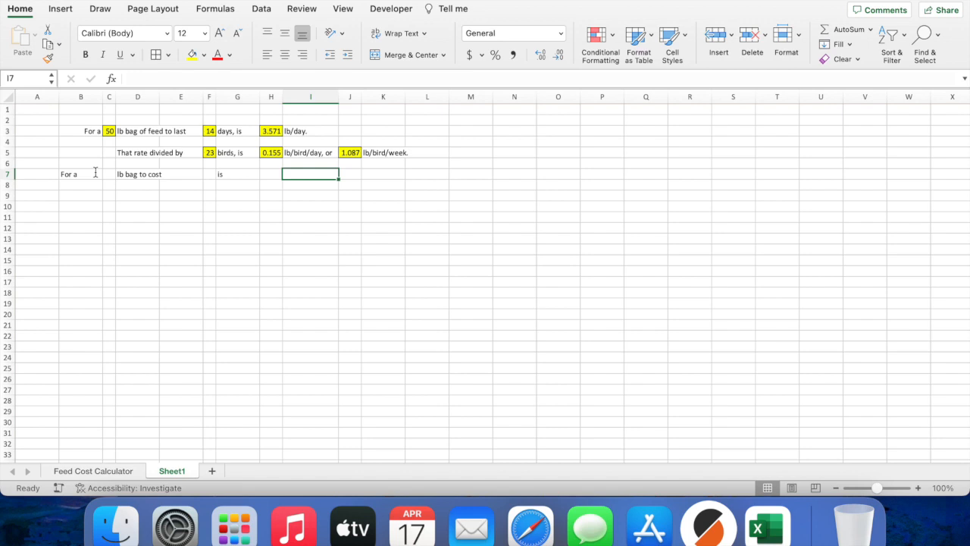
pyautogui.write('/ln')
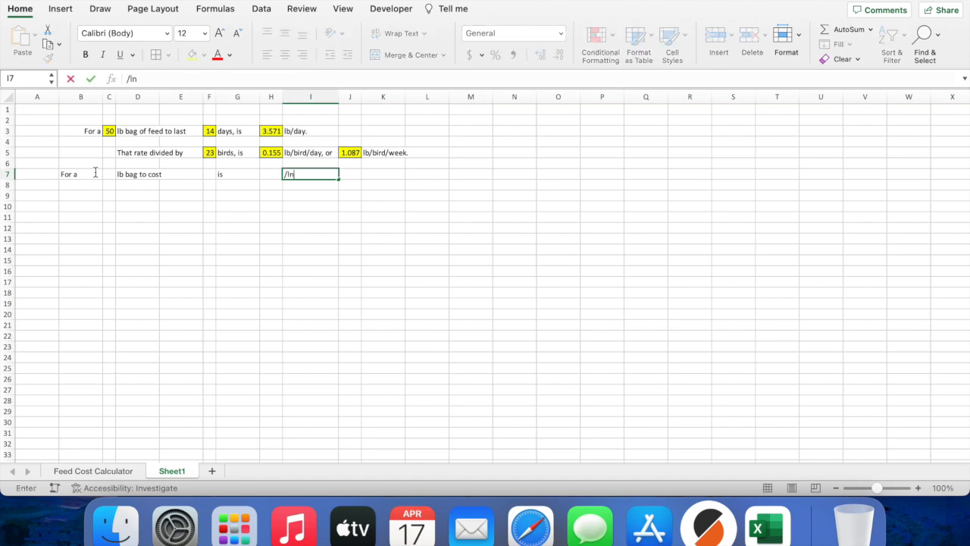
pyautogui.click(253, 174)
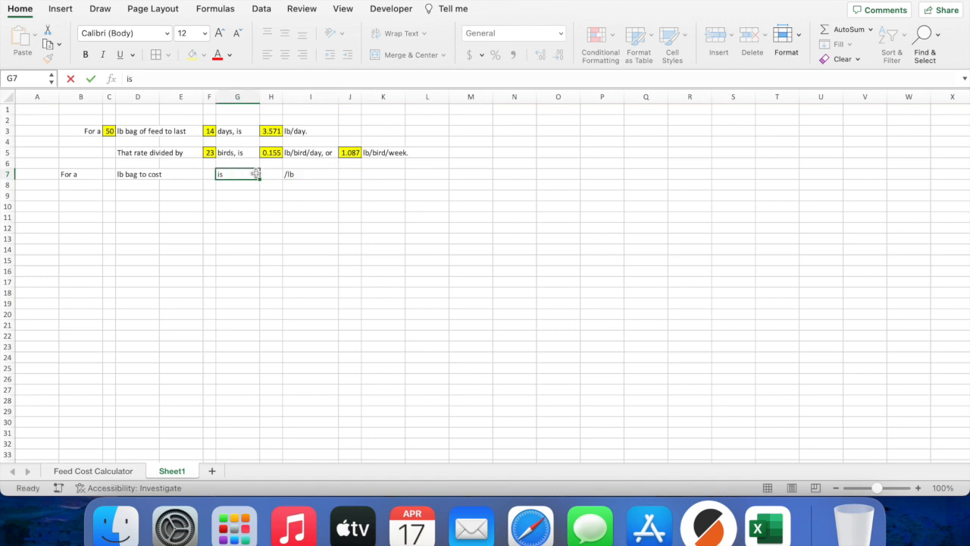
# Step: Enter the $16.00 bag price in F7, undoing an accidental column E resize
pyautogui.click(210, 175)
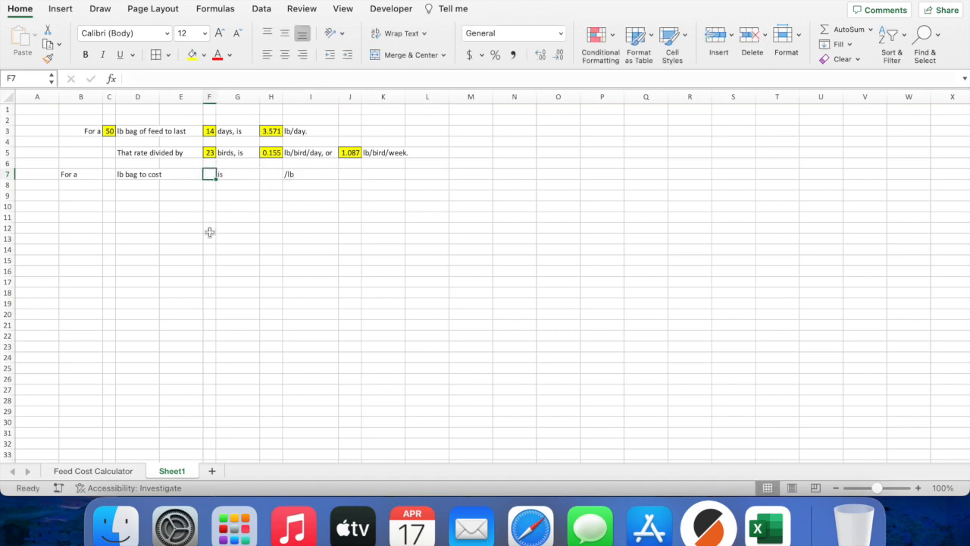
pyautogui.moveTo(203, 97); pyautogui.dragTo(231, 97)
pyautogui.press('super+z')
pyautogui.write('$16.00')
pyautogui.press('Return')
# Step: Link C7 to the bag weight with =C3 and shade C7, F7 and H7 yellow
pyautogui.click(286, 175)
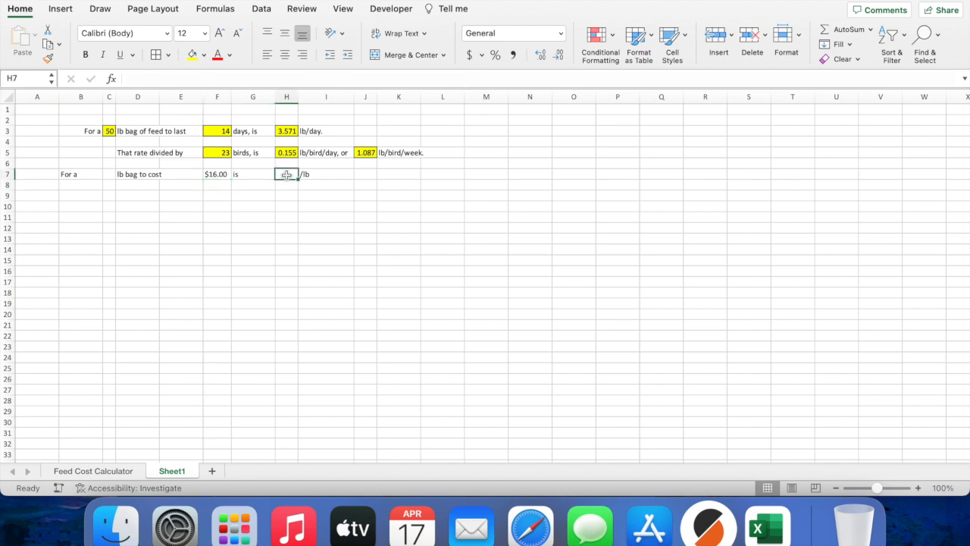
pyautogui.click(108, 175)
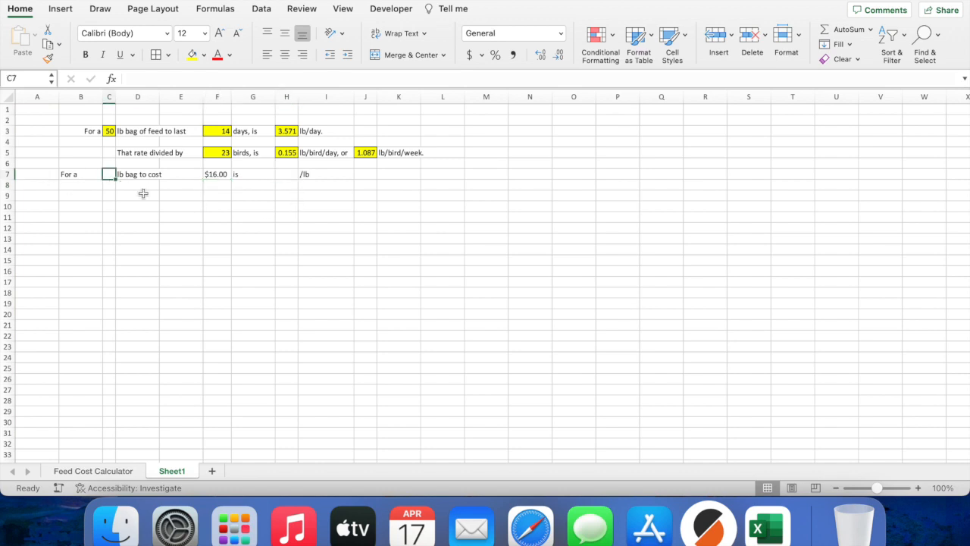
pyautogui.write('=')
pyautogui.click(109, 131)
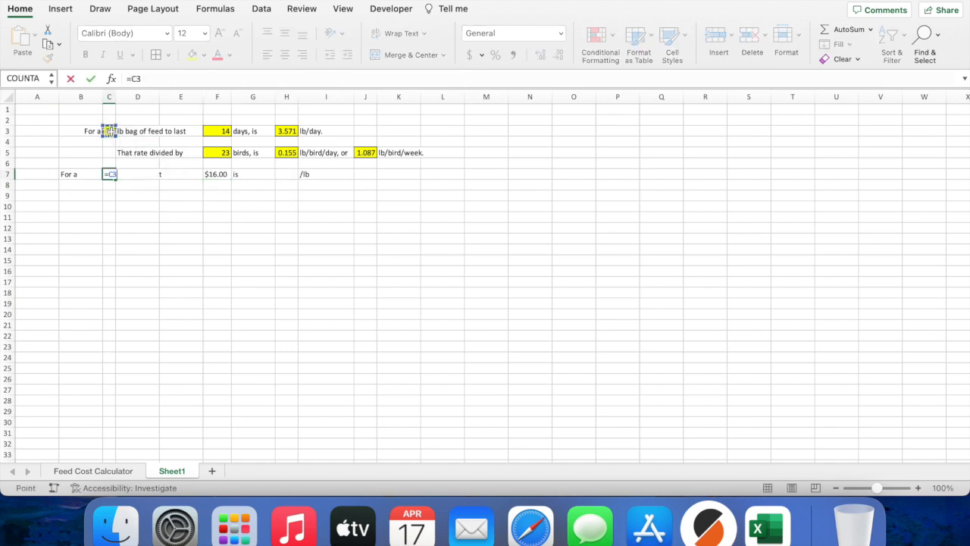
pyautogui.press('Return')
pyautogui.click(112, 174)
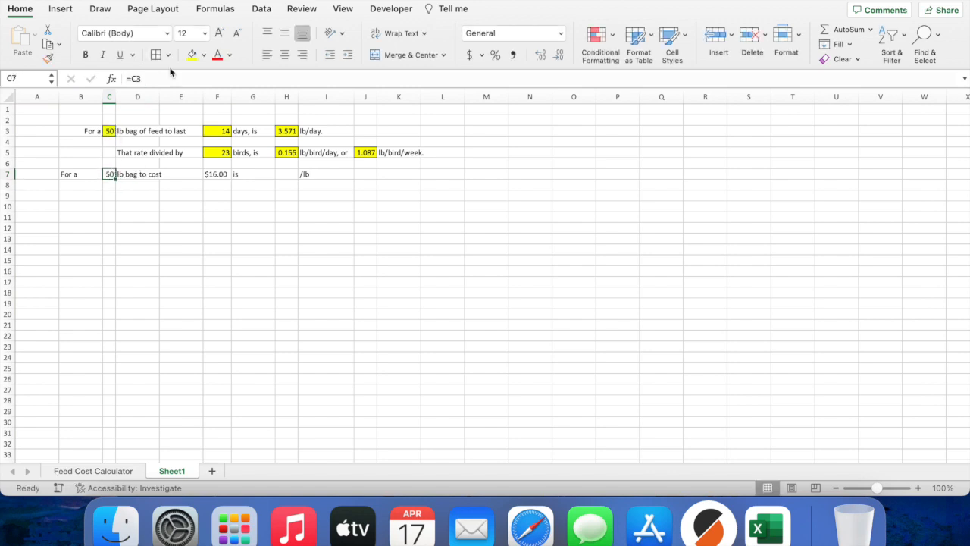
pyautogui.click(191, 55)
pyautogui.click(289, 175)
pyautogui.click(225, 175)
pyautogui.click(192, 57)
pyautogui.click(287, 174)
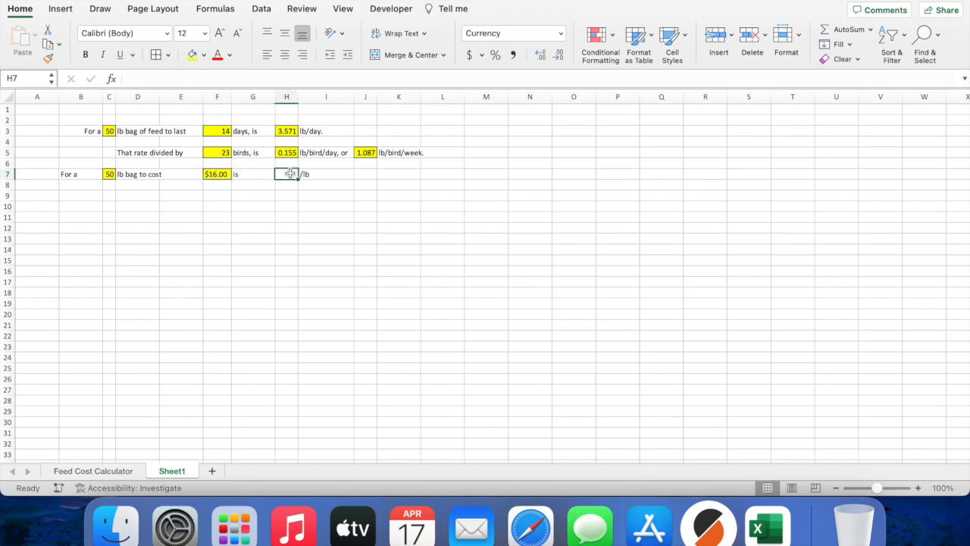
pyautogui.click(192, 55)
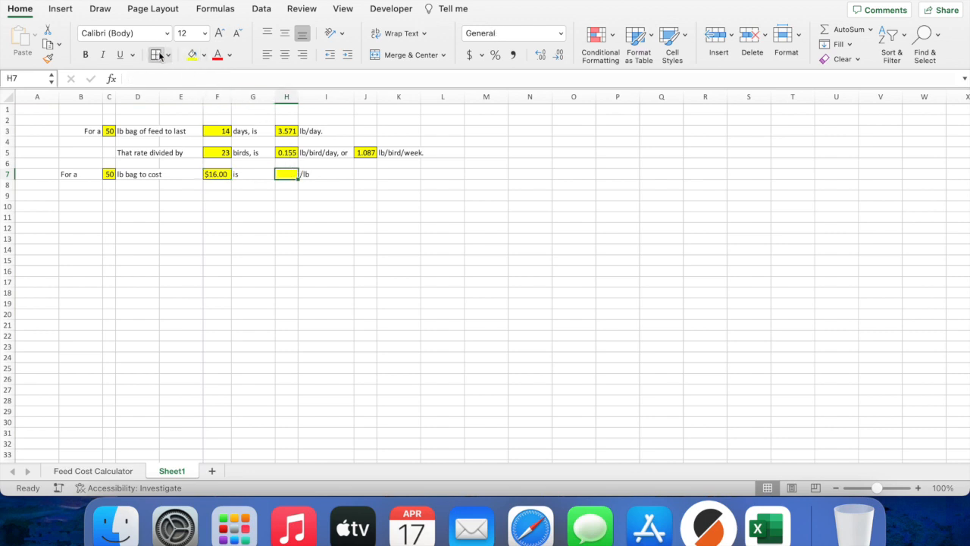
# Step: Enter =F7/C7 in H7 to get $0.32 per lb and narrow column E
pyautogui.write('=')
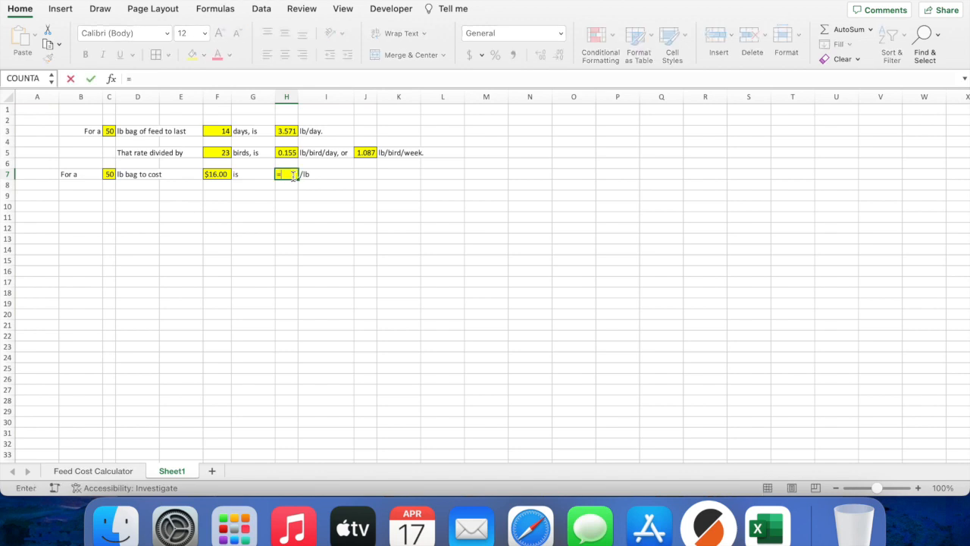
pyautogui.click(226, 174)
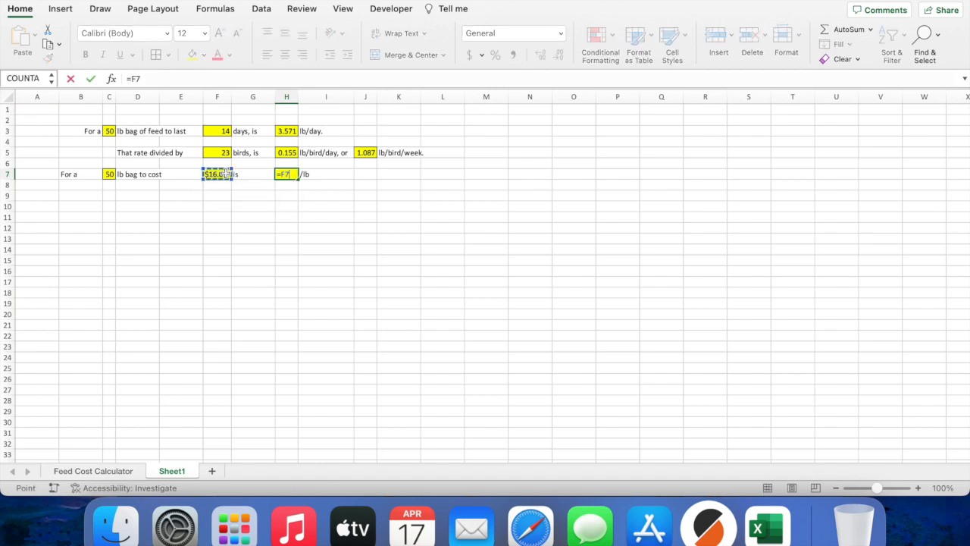
pyautogui.write('/')
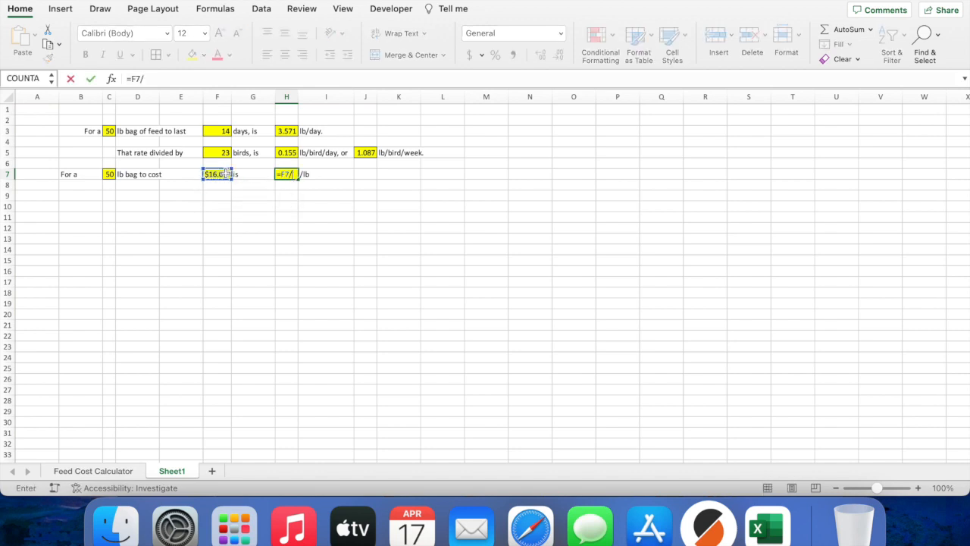
pyautogui.click(108, 173)
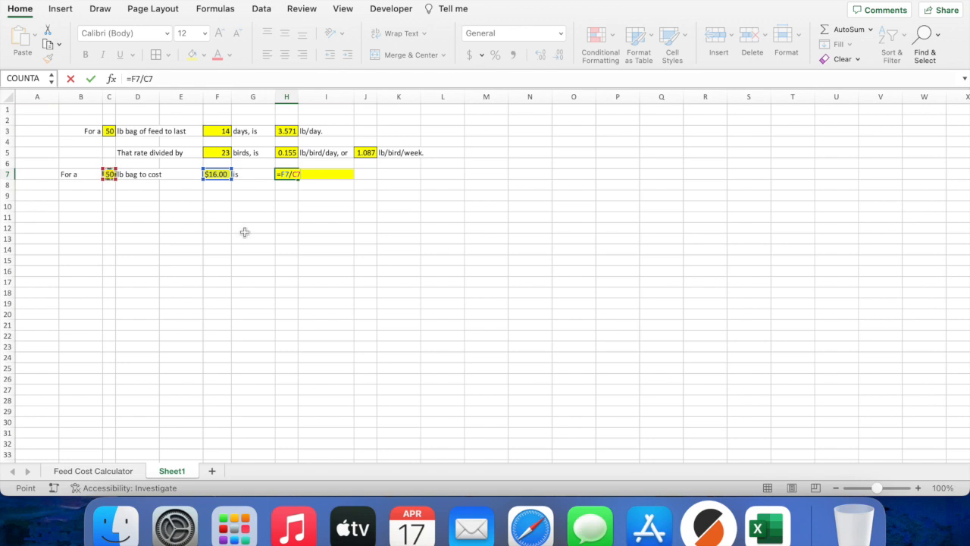
pyautogui.press('Return')
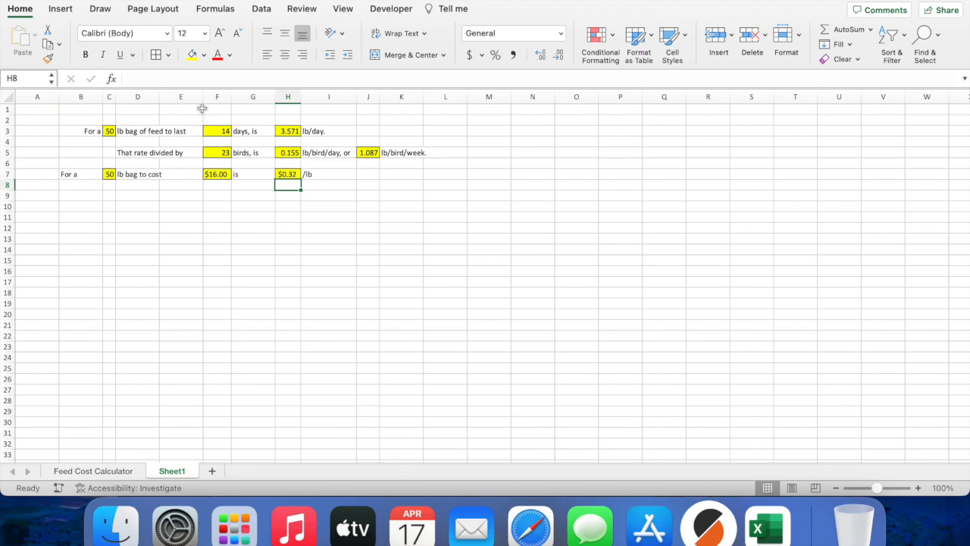
pyautogui.moveTo(203, 95); pyautogui.dragTo(190, 94)
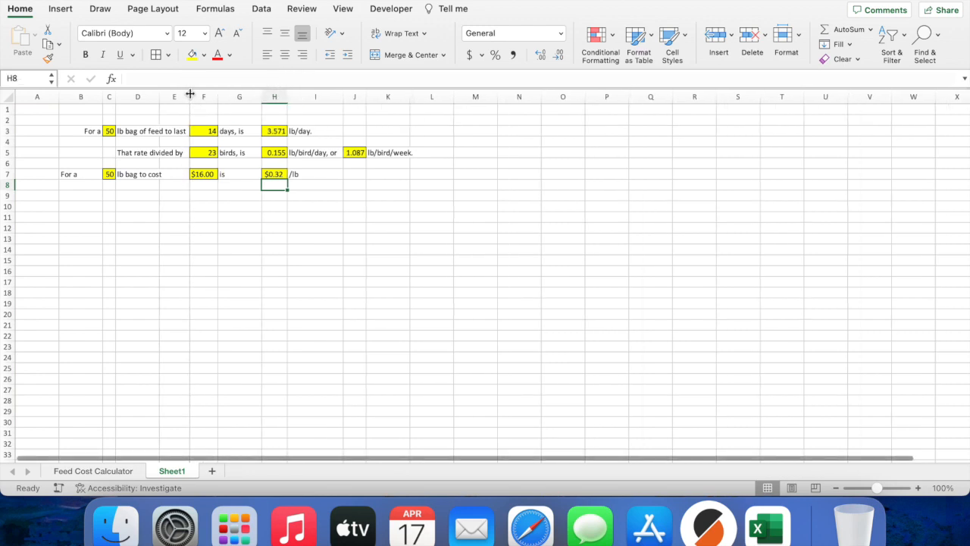
# Step: Right-align the For a label in B7 and narrow column G
pyautogui.click(82, 175)
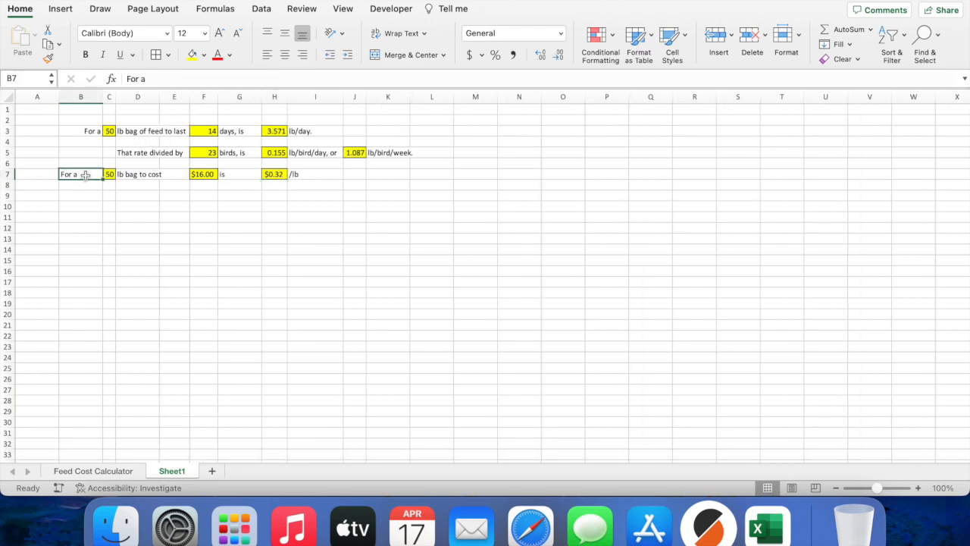
pyautogui.click(303, 54)
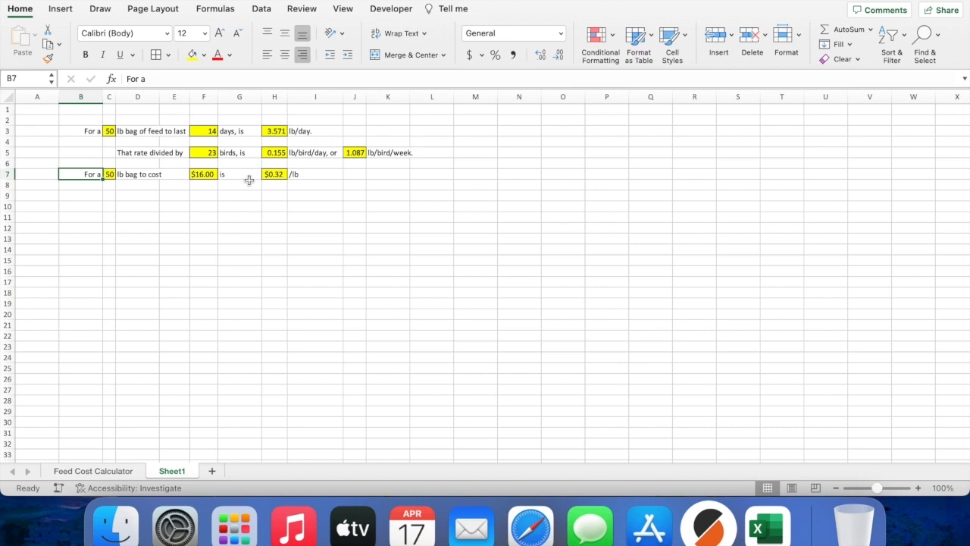
pyautogui.moveTo(261, 96); pyautogui.dragTo(248, 96)
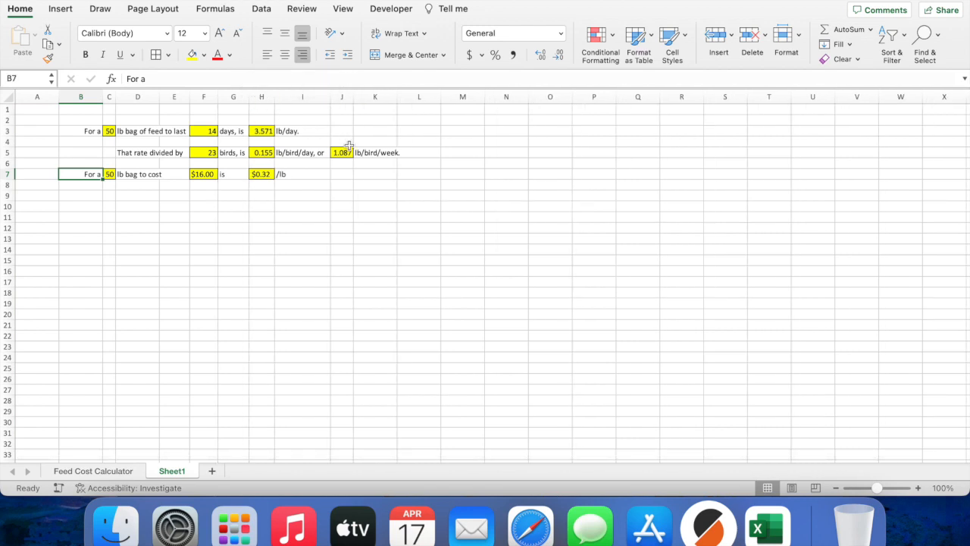
# Step: Check K8's formula =K6*K4 on the Feed Cost Calculator sheet, then return to D9 on Sheet1
pyautogui.click(106, 469)
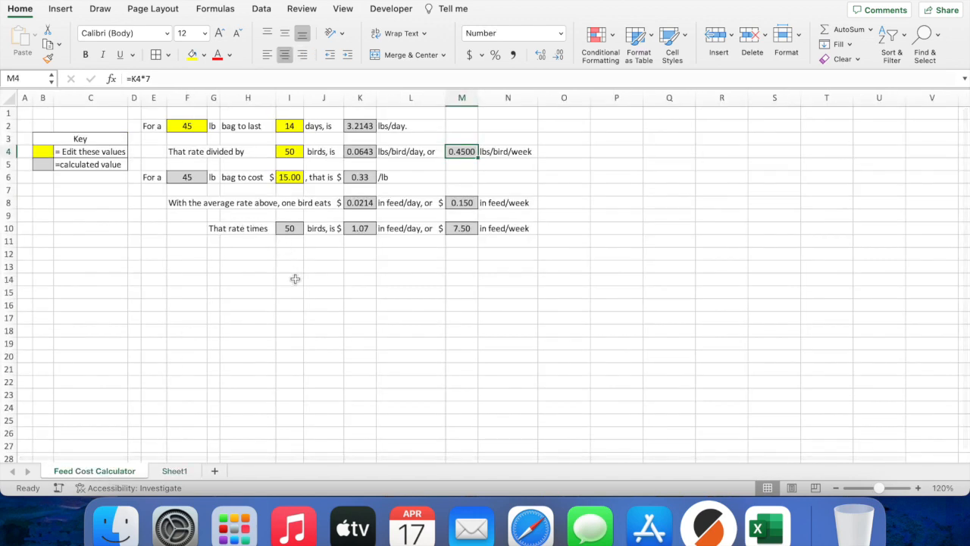
pyautogui.click(360, 203)
pyautogui.click(387, 79)
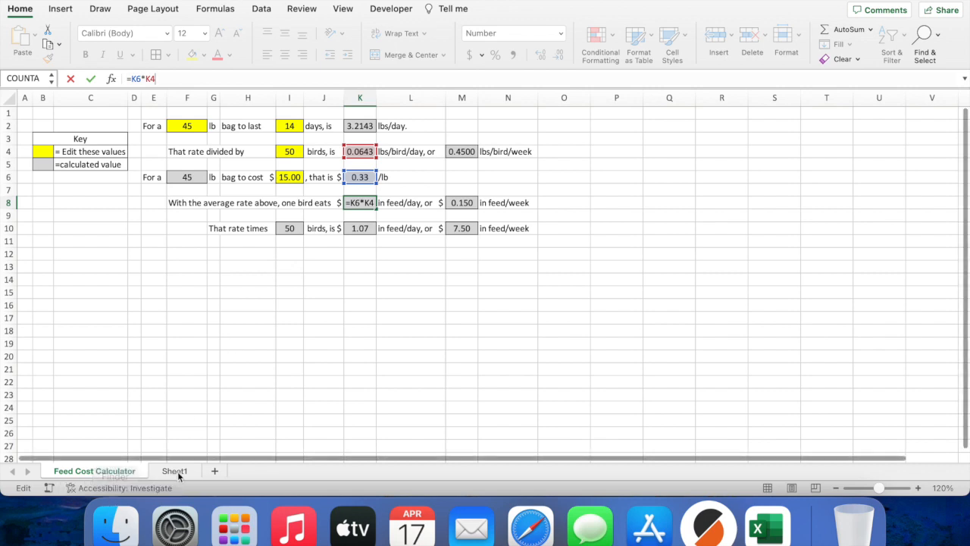
pyautogui.click(175, 471)
pyautogui.click(137, 196)
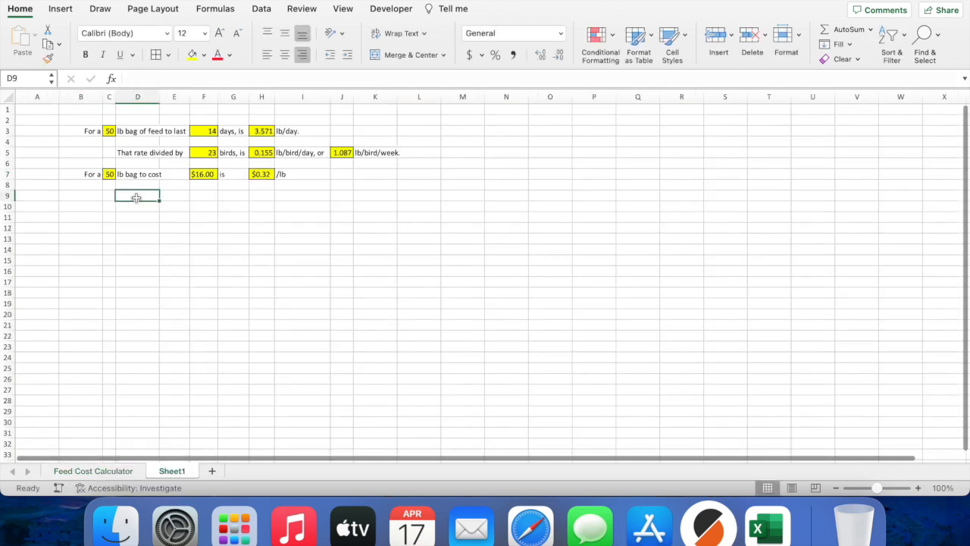
# Step: Write 'With the average rate above, one bird eats' in D9 and =H7*H5 in I9, giving $0.05
pyautogui.write('With the aver')
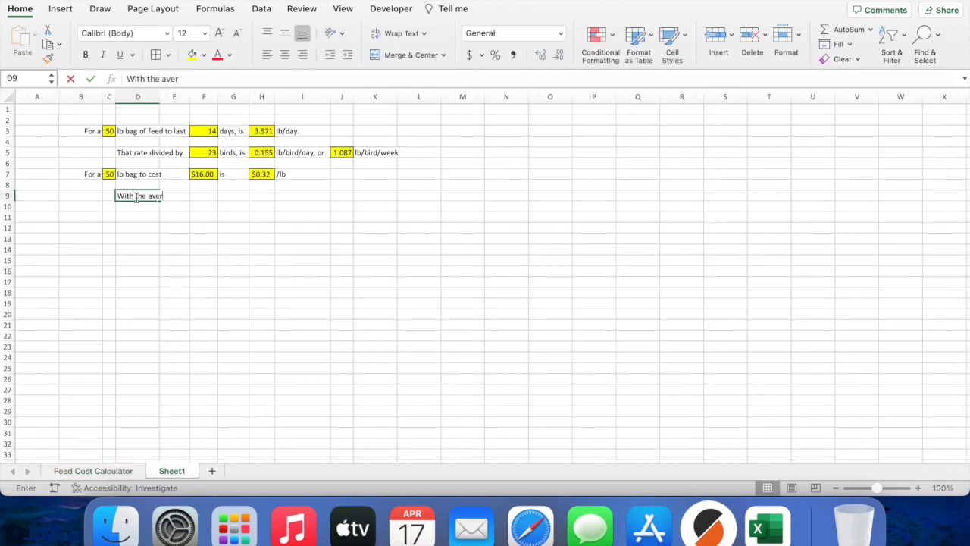
pyautogui.write('age rate above, one bird eat')
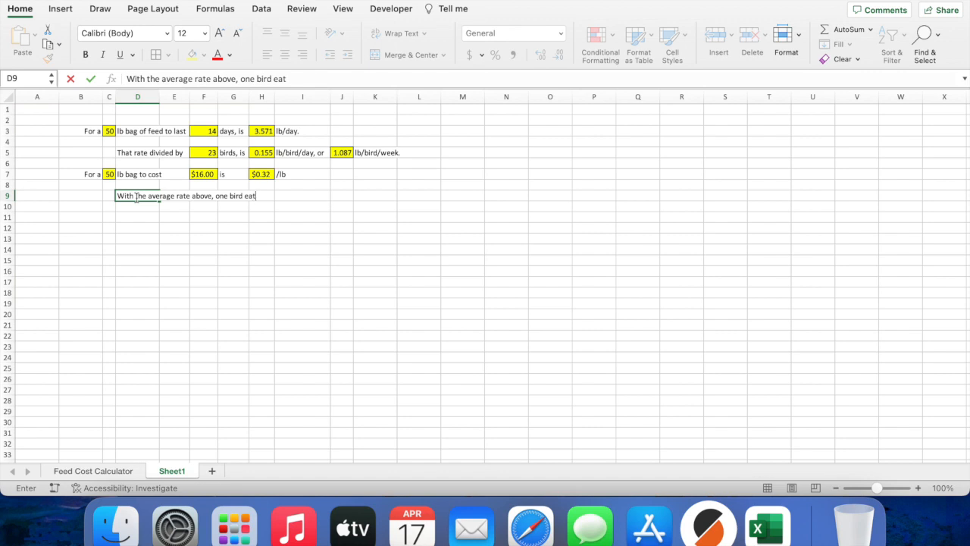
pyautogui.write('s')
pyautogui.press('Tab')
pyautogui.click(281, 198)
pyautogui.write('=')
pyautogui.click(269, 175)
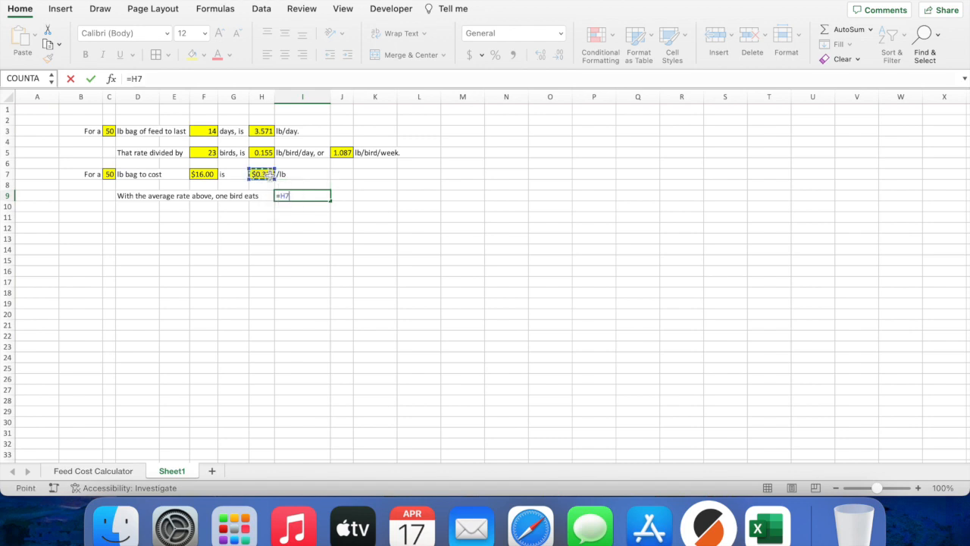
pyautogui.write('*')
pyautogui.click(265, 152)
pyautogui.press('Return')
# Step: Add the label 'per day,' in J9 after the daily cost
pyautogui.press('Up')
pyautogui.press('Right')
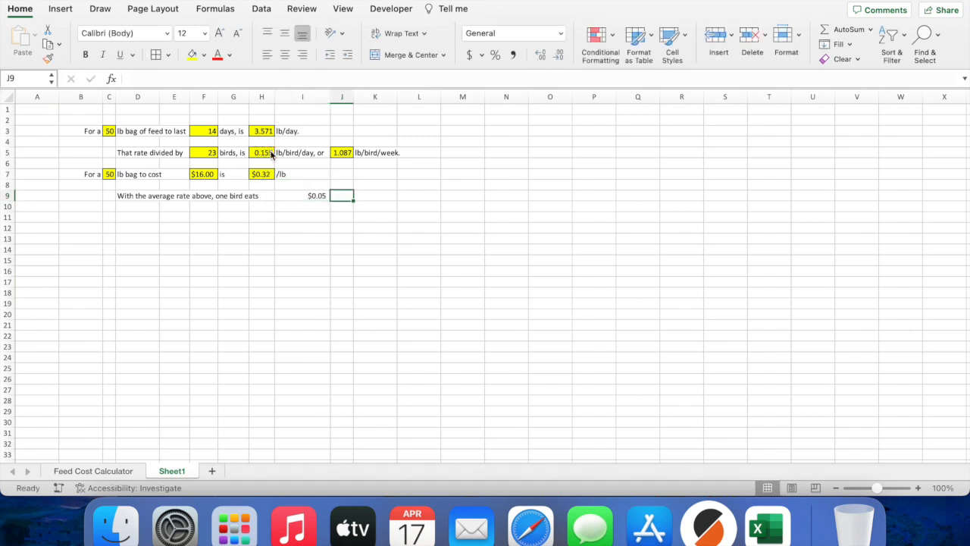
pyautogui.write('per day, or')
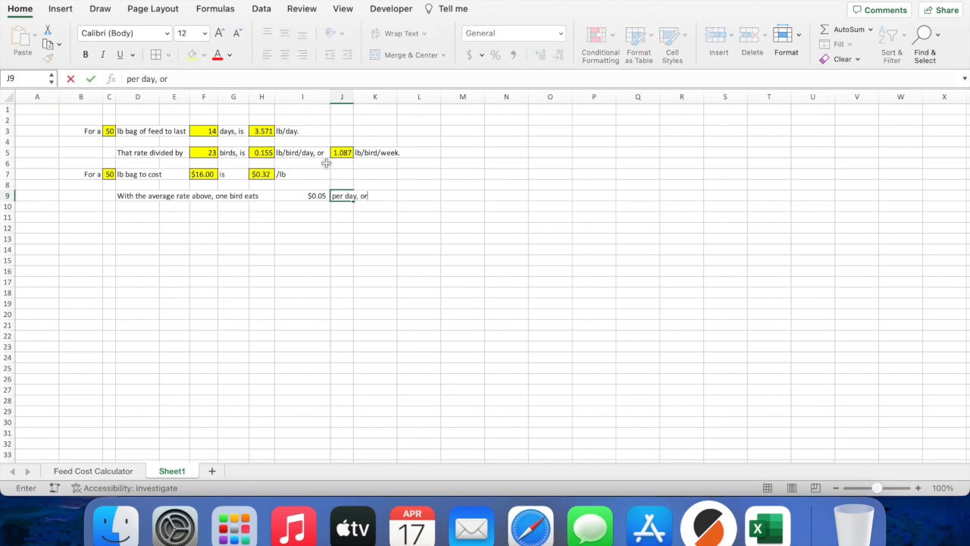
pyautogui.click(407, 195)
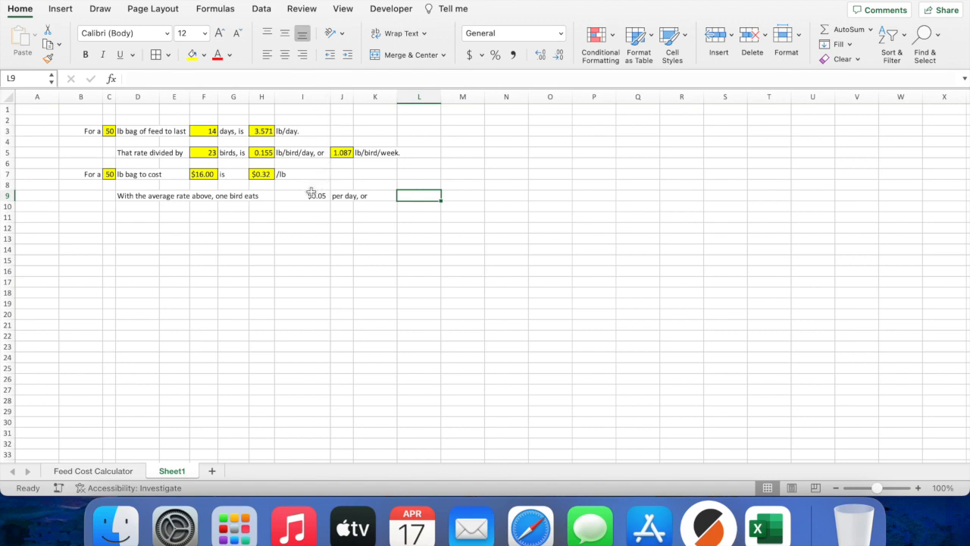
# Step: Shift the row 9 sentence, $0.05 cost and 'per day, or' label one column left
pyautogui.click(137, 196)
pyautogui.moveTo(130, 199); pyautogui.dragTo(111, 199)
pyautogui.click(316, 197)
pyautogui.moveTo(312, 197); pyautogui.dragTo(277, 201)
pyautogui.click(336, 200)
pyautogui.moveTo(336, 200); pyautogui.dragTo(317, 200)
# Step: Enter =H7*J5 in J9 for the $0.35 weekly cost and label K9 'per week'
pyautogui.click(340, 197)
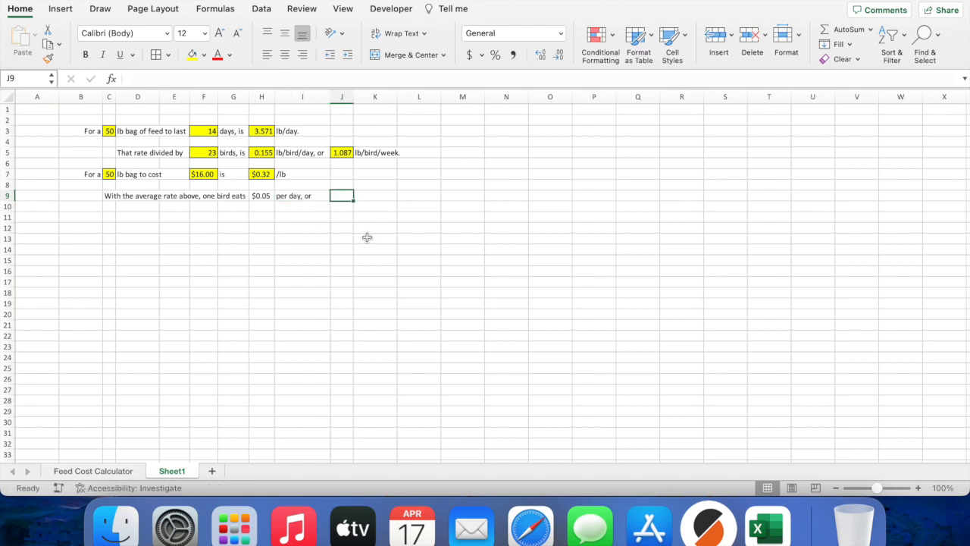
pyautogui.write('=')
pyautogui.click(260, 174)
pyautogui.write('*')
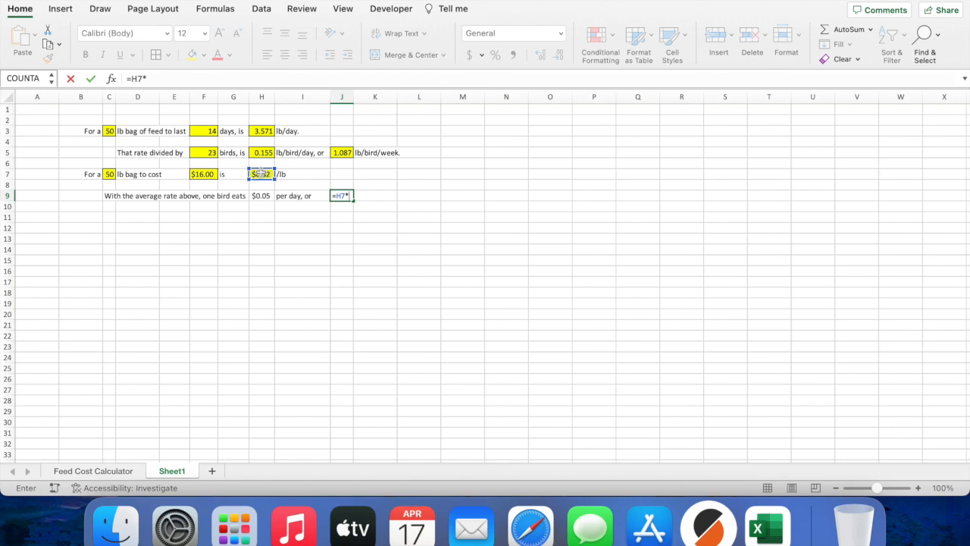
pyautogui.click(347, 152)
pyautogui.press('Return')
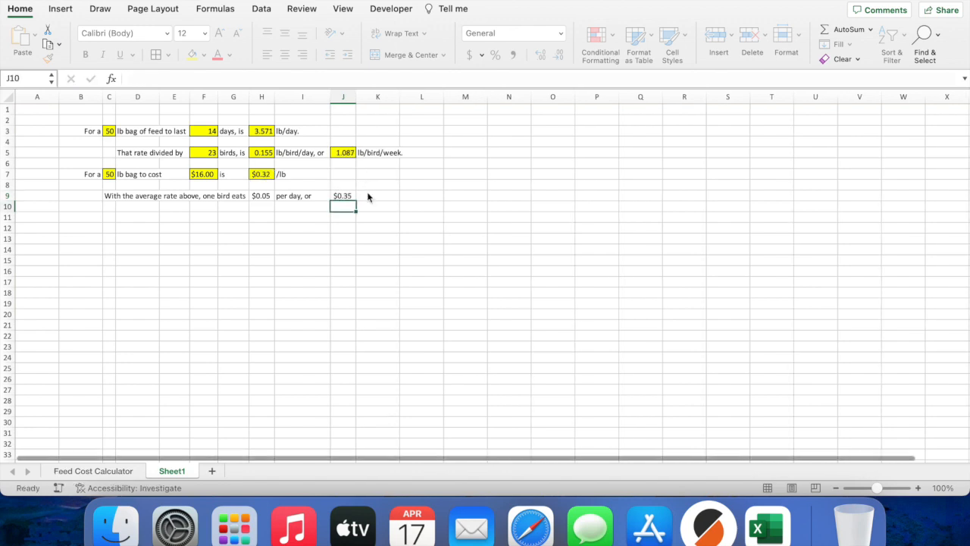
pyautogui.press('Up')
pyautogui.click(368, 196)
pyautogui.write('per week')
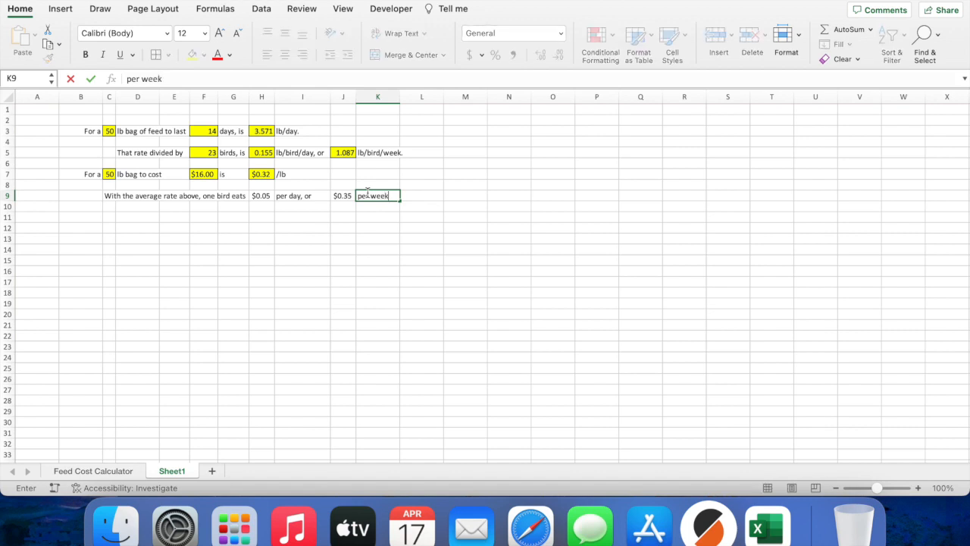
# Step: Fill the $0.05 daily cost in H9 and the $0.35 weekly cost in J9 yellow
pyautogui.click(261, 196)
pyautogui.click(190, 57)
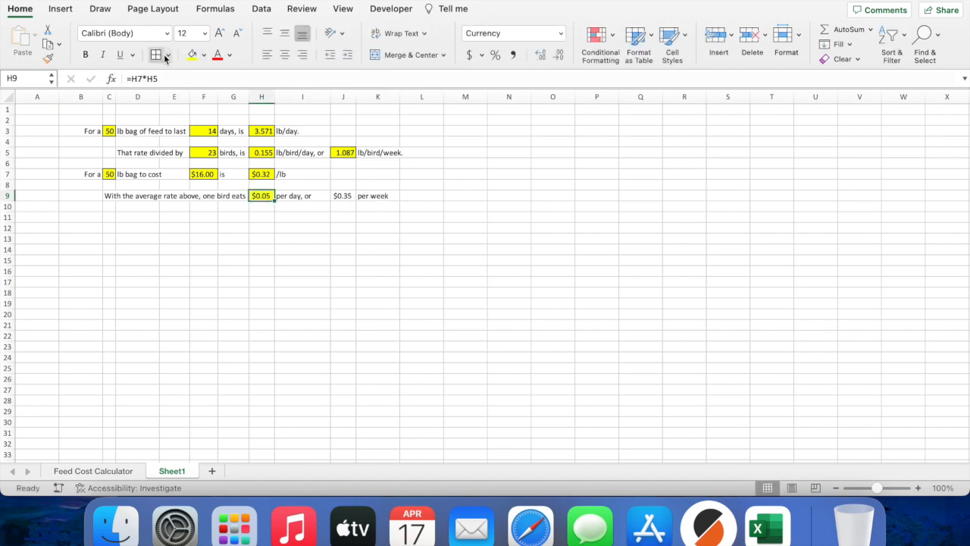
pyautogui.click(343, 196)
pyautogui.click(192, 53)
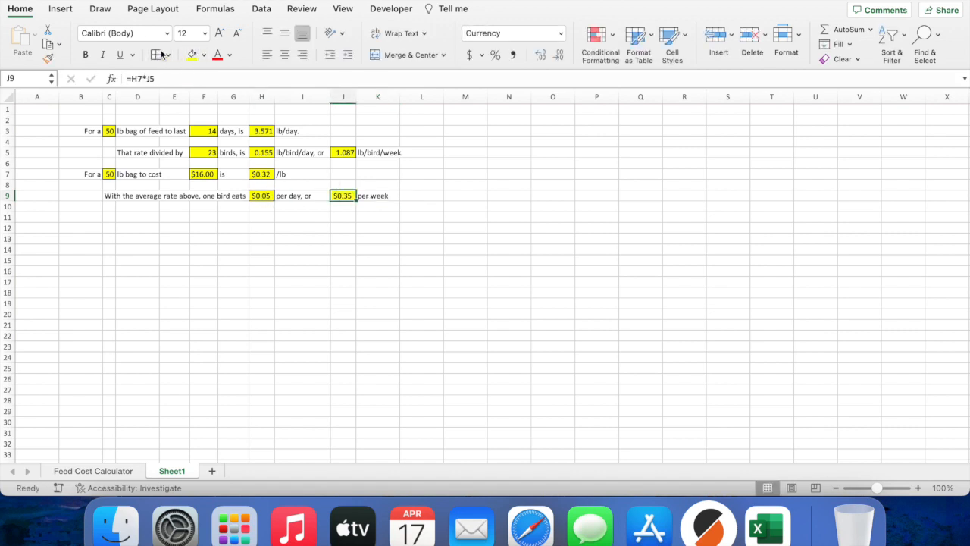
pyautogui.click(397, 219)
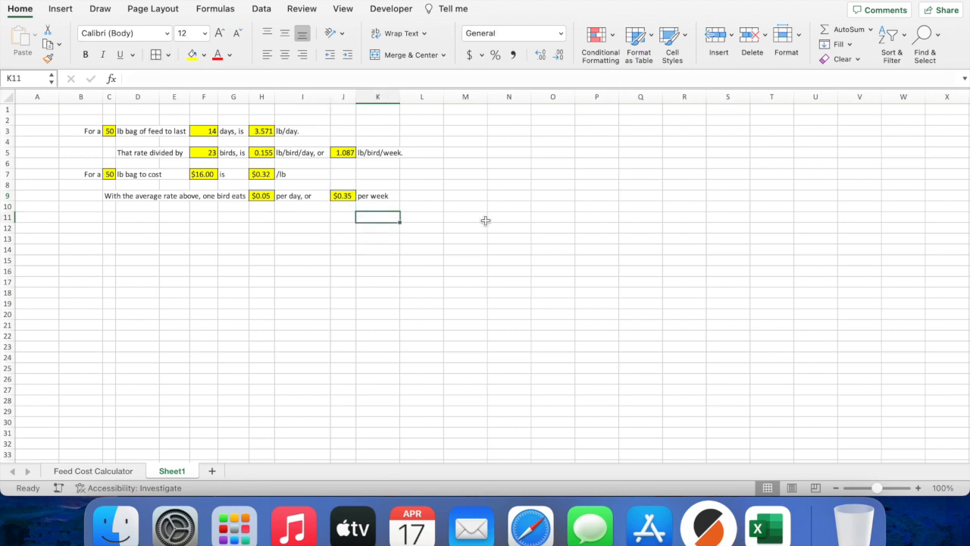
# Step: Change the bag size in C3 to 40 lb and the days in F3 to 12
pyautogui.click(113, 132)
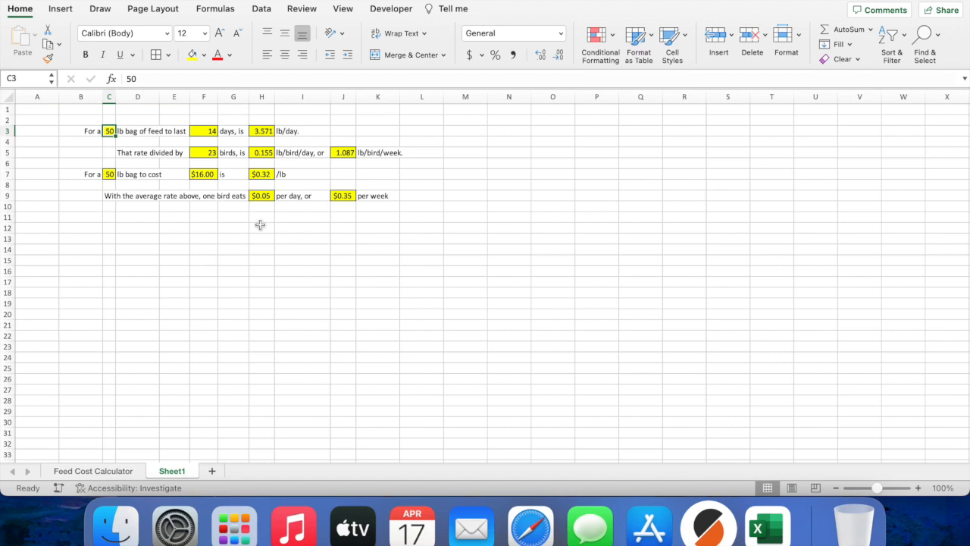
pyautogui.write('40')
pyautogui.press('Return')
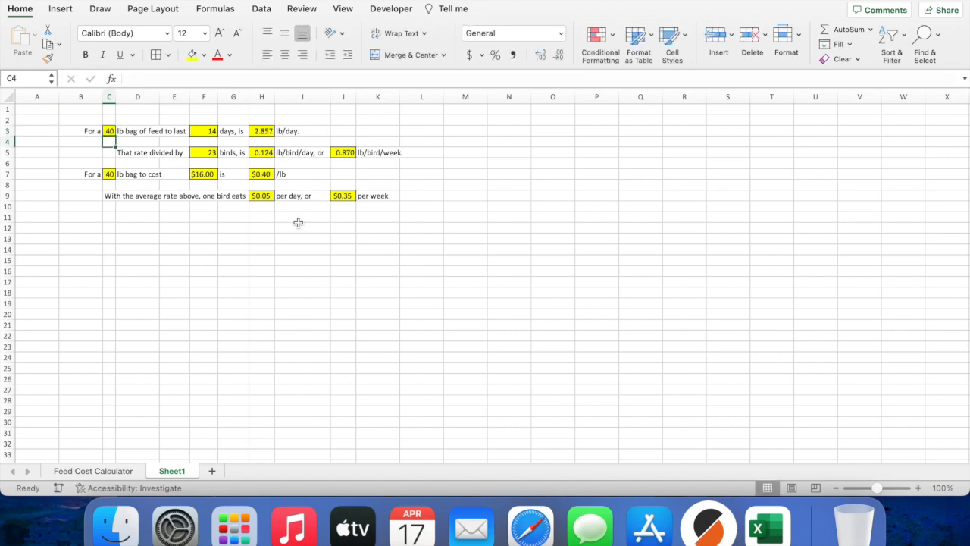
pyautogui.click(200, 132)
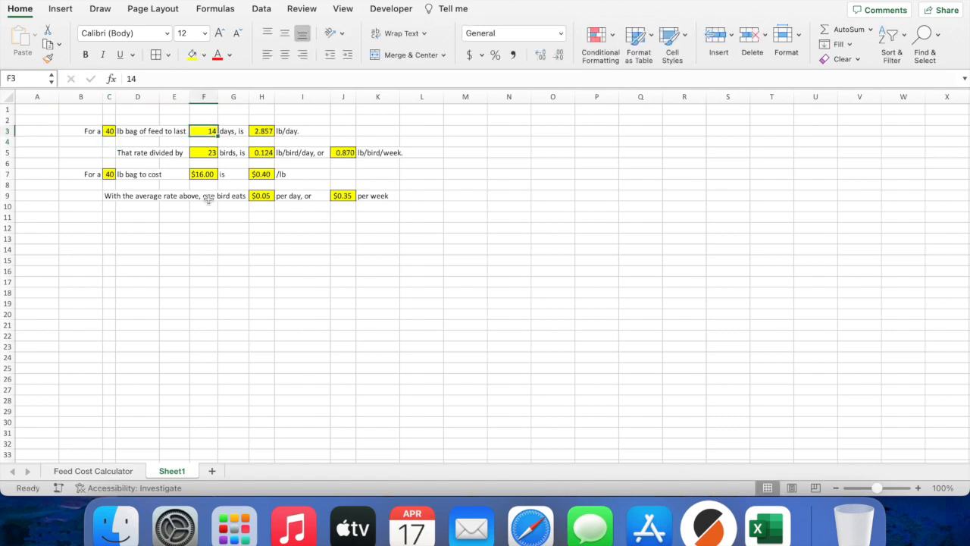
pyautogui.press('BackSpace')
pyautogui.write('12')
pyautogui.press('Return')
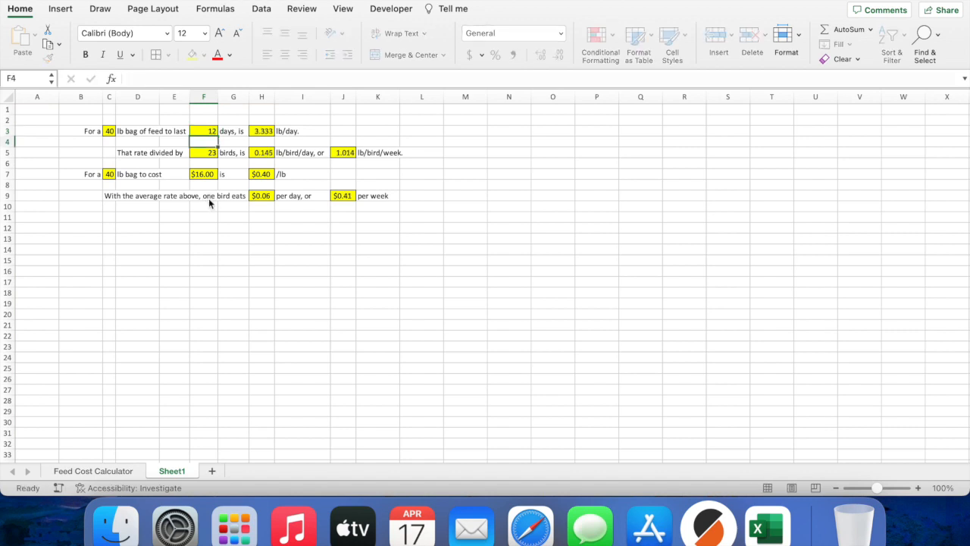
# Step: Try 7 then 10 days in F3, and set the flock to 35 birds in F5
pyautogui.press('Up')
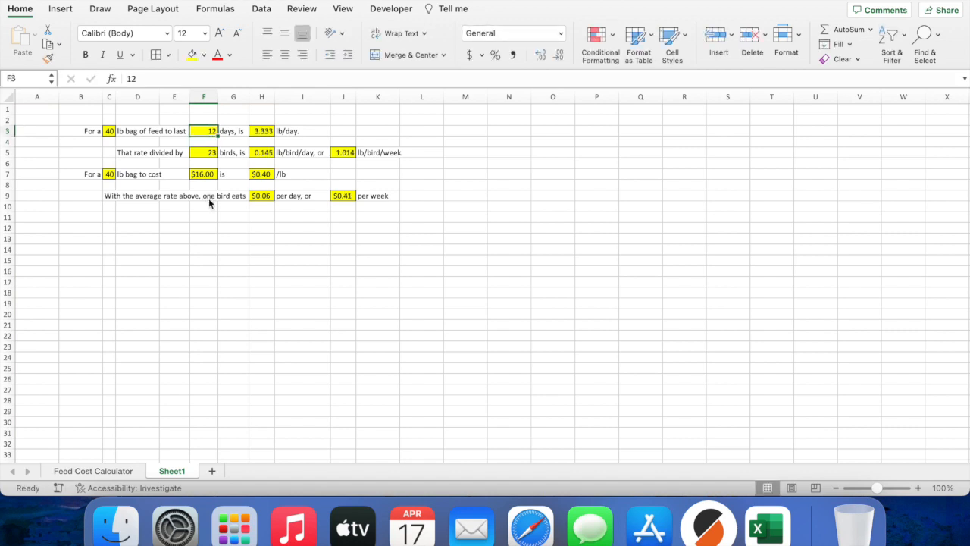
pyautogui.press('BackSpace')
pyautogui.write('7')
pyautogui.press('Return')
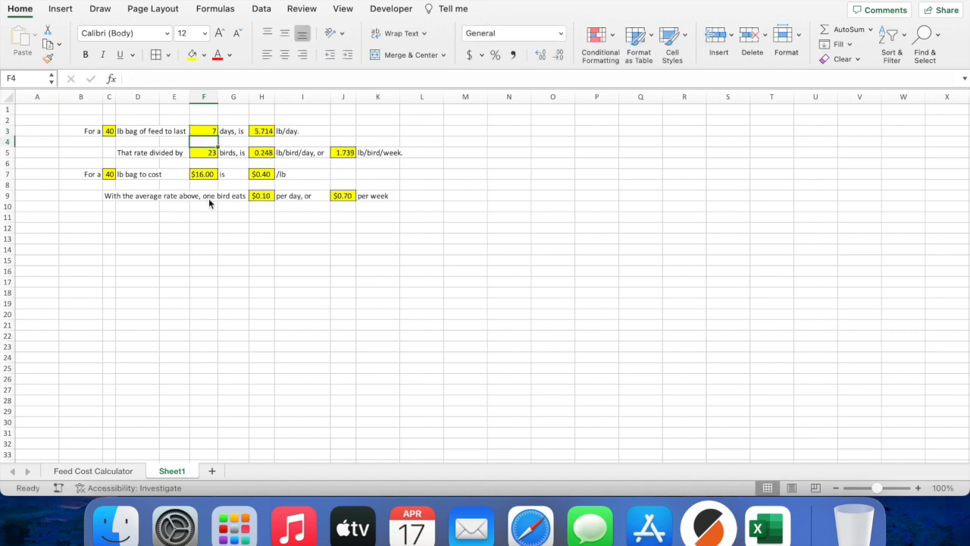
pyautogui.press('Up')
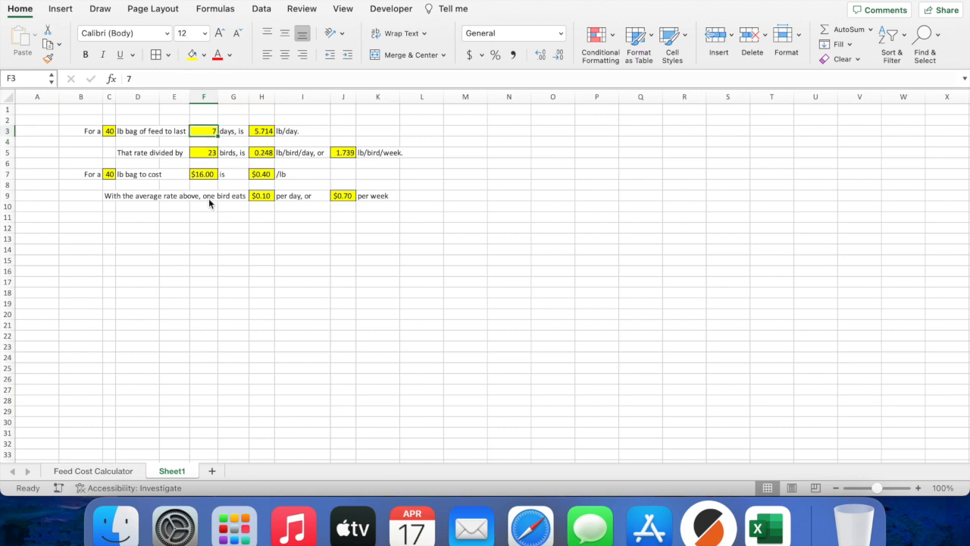
pyautogui.write('10')
pyautogui.press('Return')
pyautogui.press('Down')
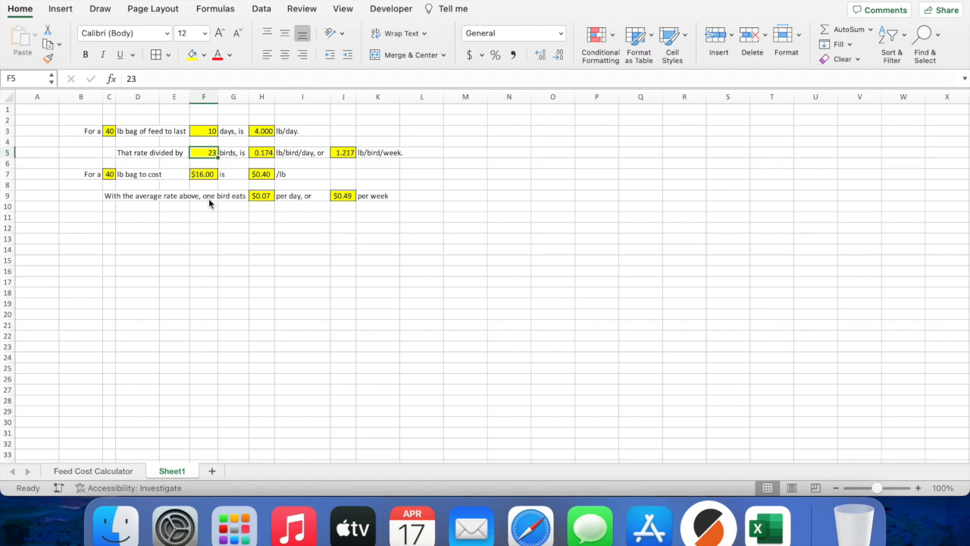
pyautogui.write('35')
pyautogui.press('Return')
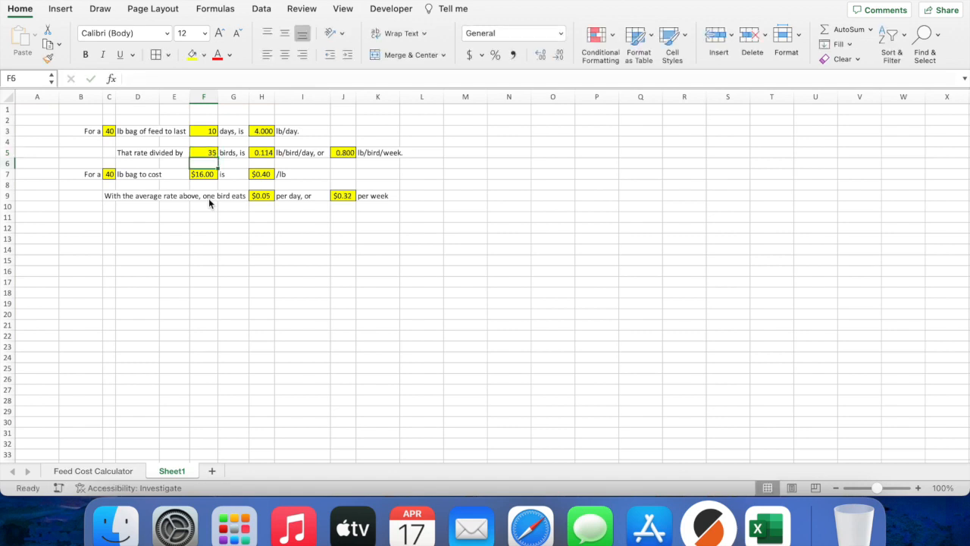
pyautogui.press('Down')
pyautogui.press('Down')
pyautogui.press('Down')
pyautogui.press('Down')
pyautogui.press('Down')
# Step: Label D11 'That rate time' and link F11 to the bird count with =F5
pyautogui.click(115, 471)
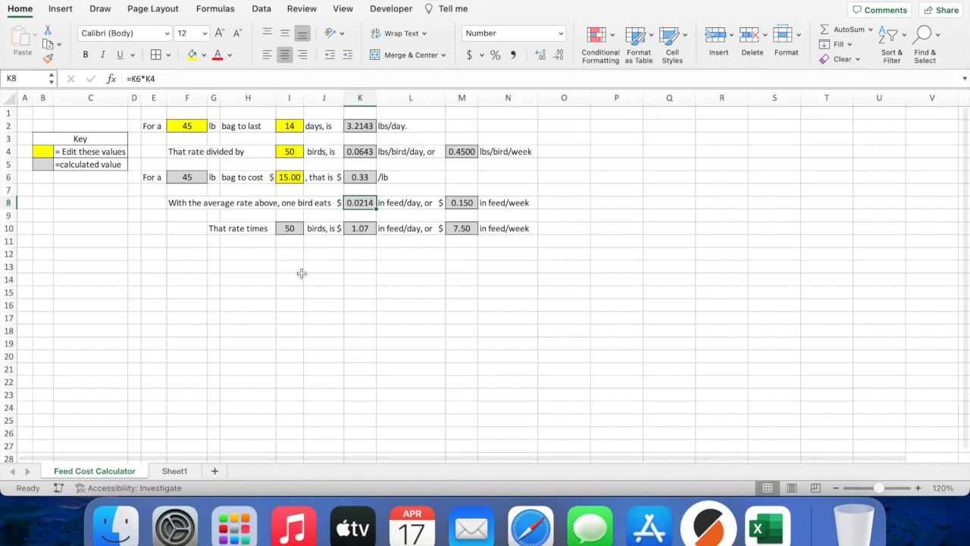
pyautogui.click(174, 472)
pyautogui.click(129, 216)
pyautogui.write('That')
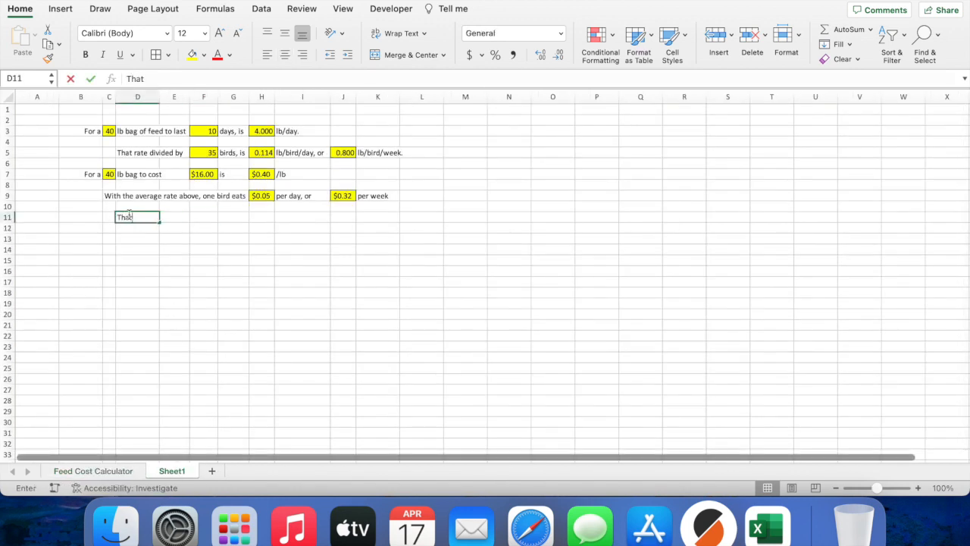
pyautogui.write(' rate times')
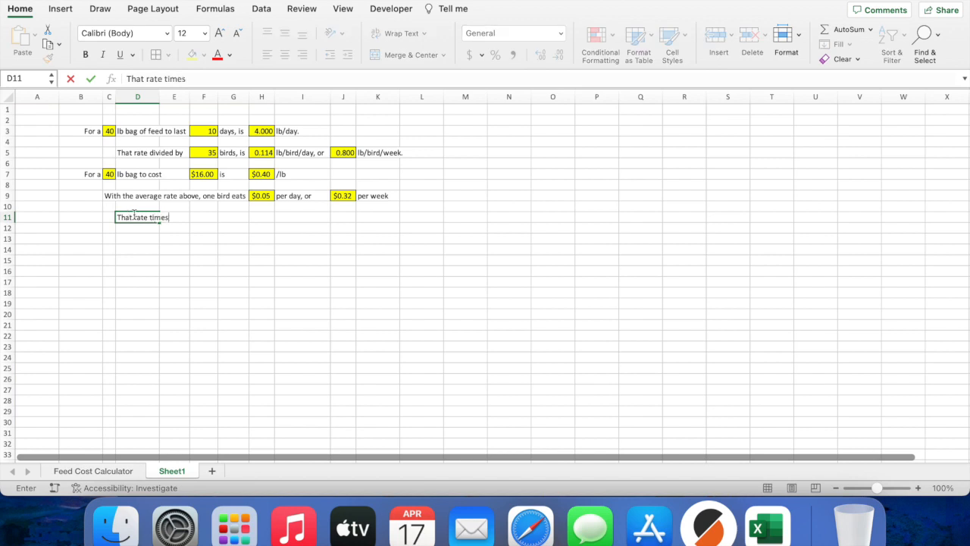
pyautogui.click(205, 217)
pyautogui.write('=')
pyautogui.click(212, 153)
pyautogui.press('Return')
# Step: Add 'bird' in G11 and =H9*F11 in H11 for the flock's $1.60 daily cost
pyautogui.press('Up')
pyautogui.press('Right')
pyautogui.write('bird')
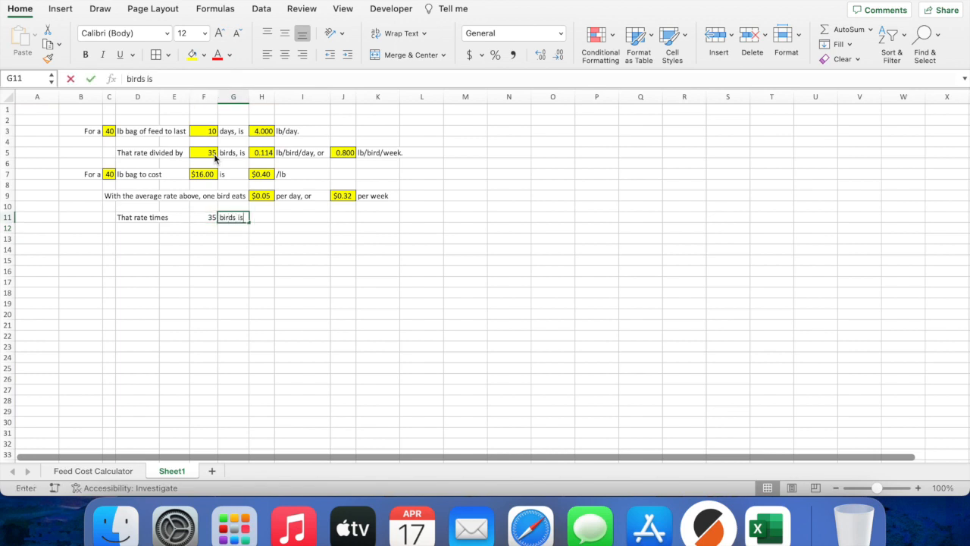
pyautogui.click(270, 219)
pyautogui.write('=')
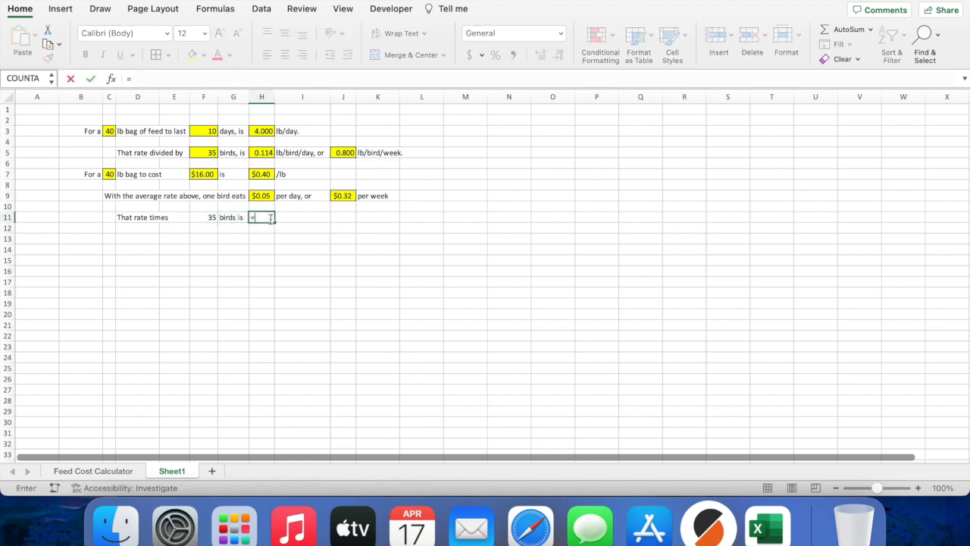
pyautogui.click(261, 196)
pyautogui.write('*')
pyautogui.click(212, 218)
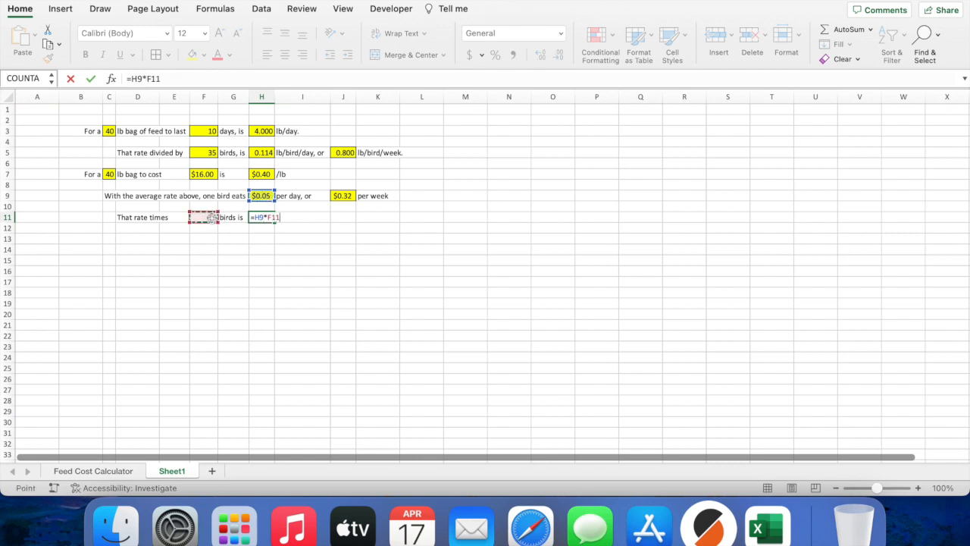
pyautogui.press('Return')
# Step: Add 'per' in I11, =J9*F11 in J11 for $11.20 weekly, and 'per week' in K11
pyautogui.press('Up')
pyautogui.press('Right')
pyautogui.write('per')
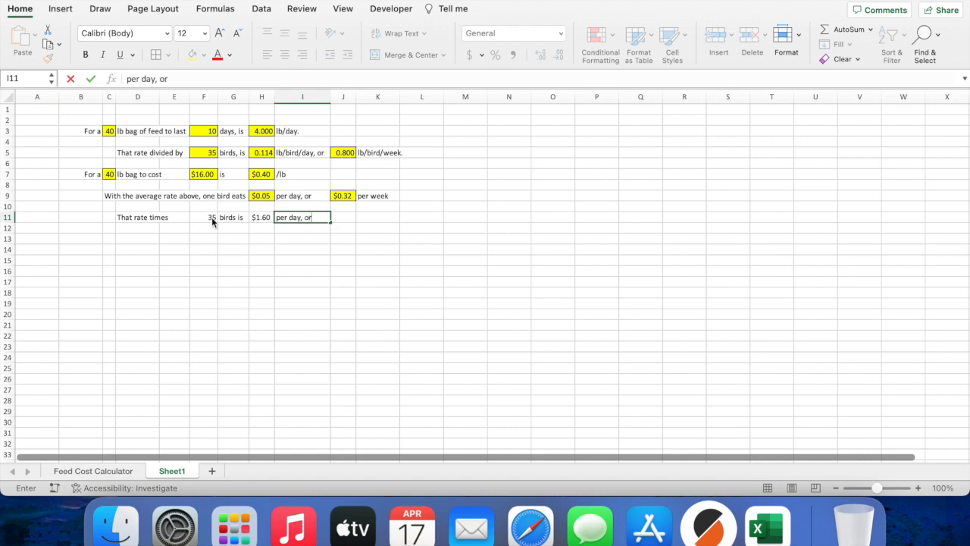
pyautogui.press('Right')
pyautogui.write('=')
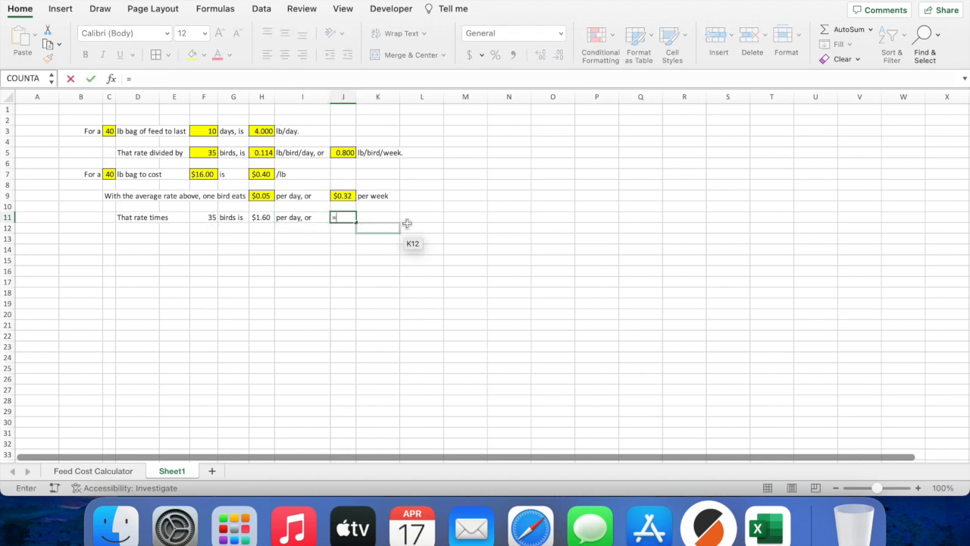
pyautogui.click(347, 195)
pyautogui.write('*')
pyautogui.click(214, 217)
pyautogui.press('Return')
pyautogui.press('Up')
pyautogui.press('Right')
pyautogui.press('Right')
pyautogui.write('per week')
# Step: Fill the flock cells F11, H11 and J11 yellow
pyautogui.click(339, 218)
pyautogui.keyDown('super'); pyautogui.click(262, 217); pyautogui.keyUp('super')
pyautogui.keyDown('super'); pyautogui.click(216, 216); pyautogui.keyUp('super')
pyautogui.click(193, 54)
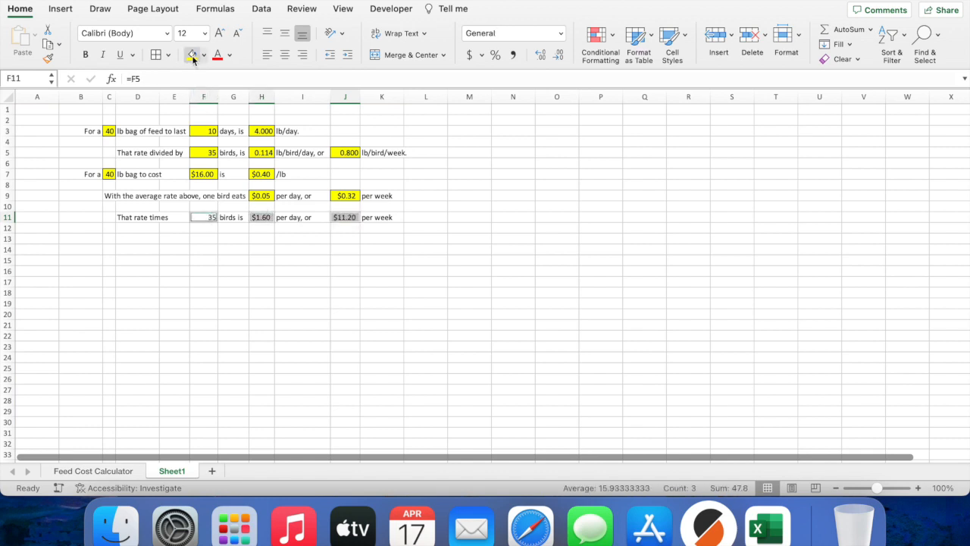
pyautogui.click(262, 248)
# Step: Centre the values in F11, F5, F3, H3, H5, J5, C7 and C3
pyautogui.click(205, 217)
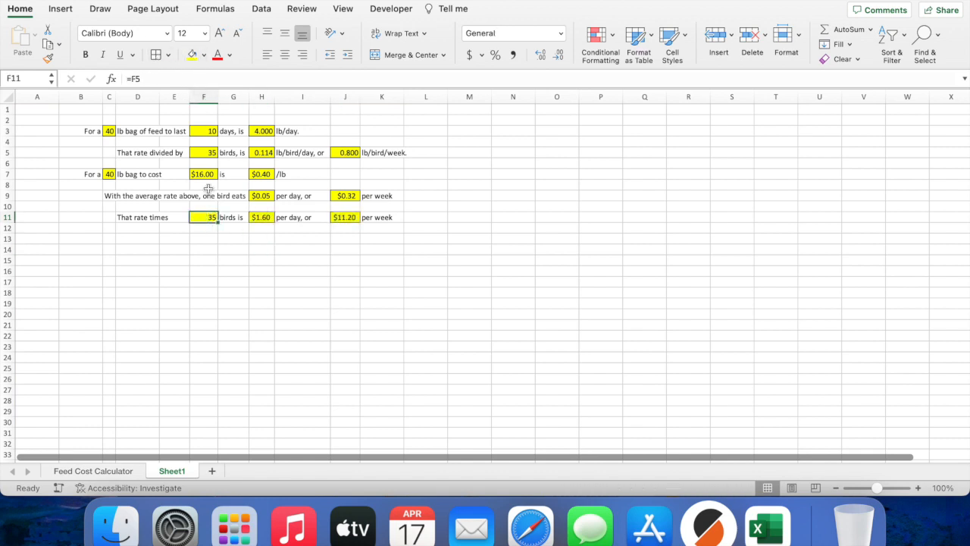
pyautogui.keyDown('super'); pyautogui.click(212, 151); pyautogui.keyUp('super')
pyautogui.keyDown('super'); pyautogui.click(206, 131); pyautogui.keyUp('super')
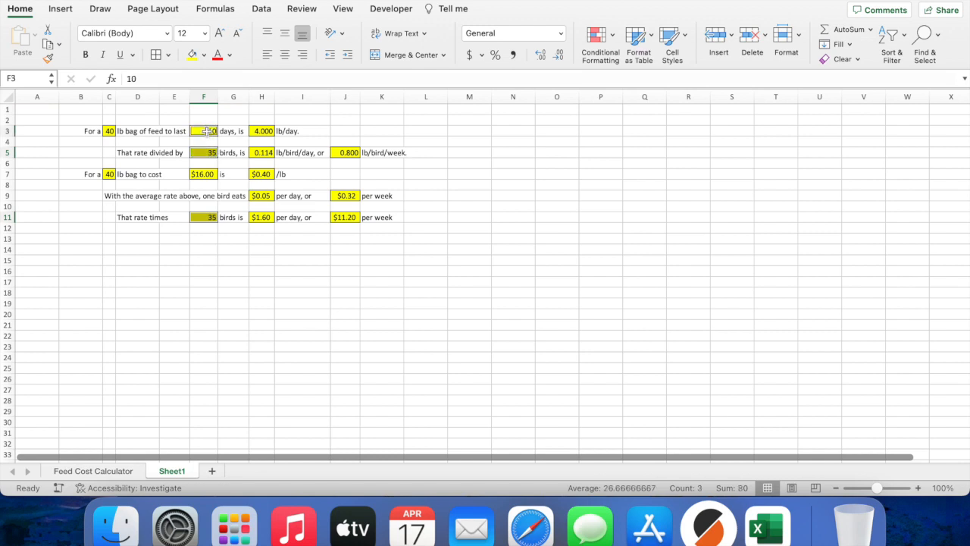
pyautogui.keyDown('super'); pyautogui.click(255, 128); pyautogui.keyUp('super')
pyautogui.keyDown('super'); pyautogui.click(266, 151); pyautogui.keyUp('super')
pyautogui.keyDown('super'); pyautogui.click(345, 151); pyautogui.keyUp('super')
pyautogui.keyDown('super'); pyautogui.click(109, 175); pyautogui.keyUp('super')
pyautogui.keyDown('super'); pyautogui.click(109, 131); pyautogui.keyUp('super')
pyautogui.click(285, 54)
pyautogui.click(317, 159)
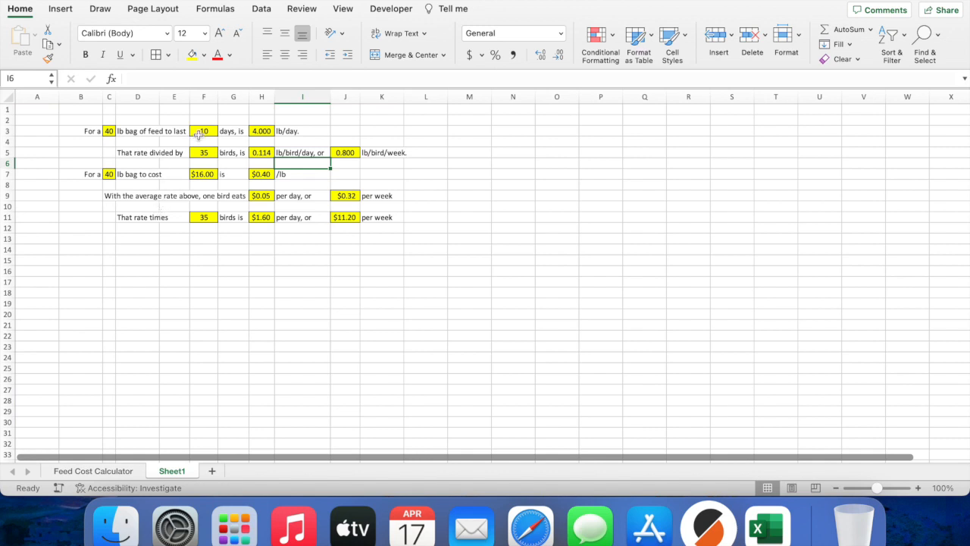
# Step: Set the bag size in C3 to 50 lb and the days in F3 to 12
pyautogui.click(109, 131)
pyautogui.write('50')
pyautogui.press('Return')
pyautogui.press('Up')
pyautogui.press('Right')
pyautogui.press('Right')
pyautogui.press('Right')
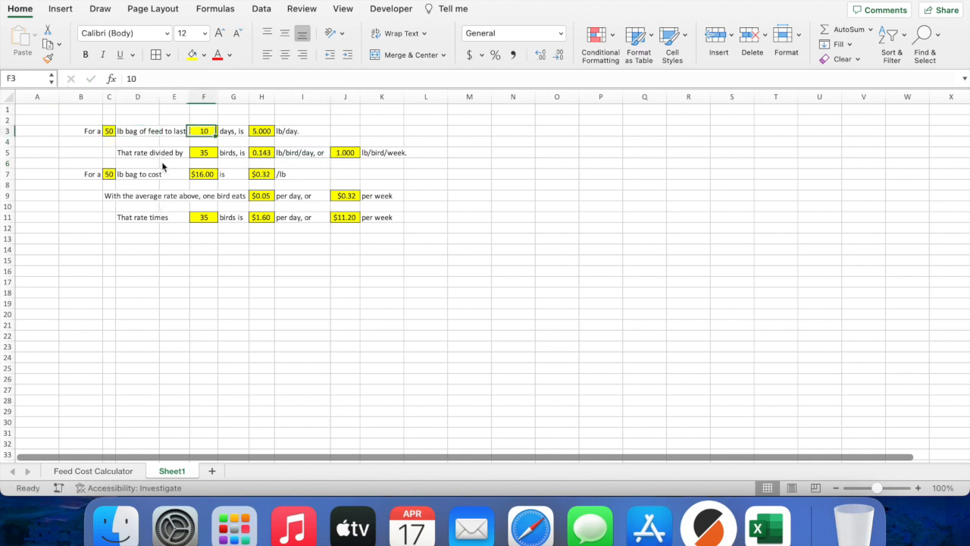
pyautogui.write('12')
pyautogui.press('Return')
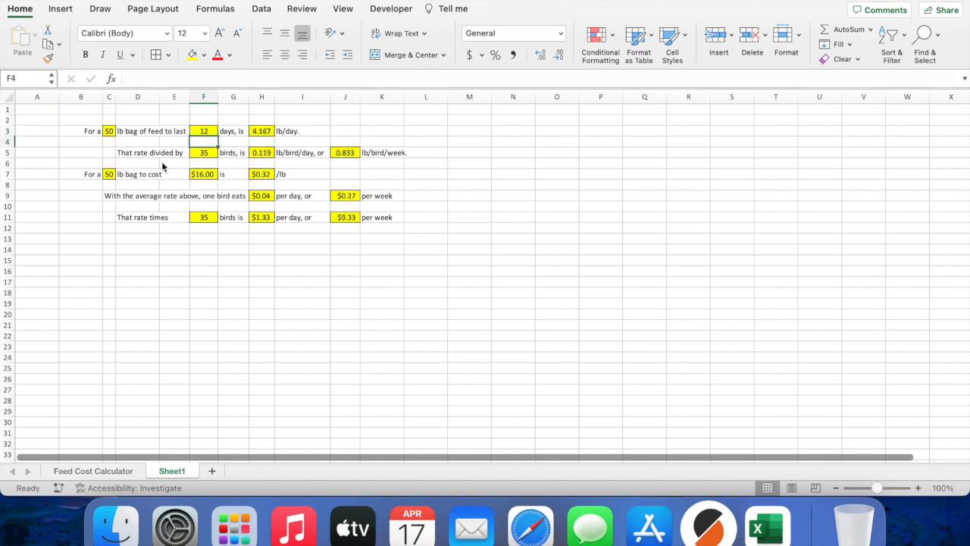
# Step: Enter 65 birds, change the days to 8, and set the bag price to $17.85
pyautogui.press('Down')
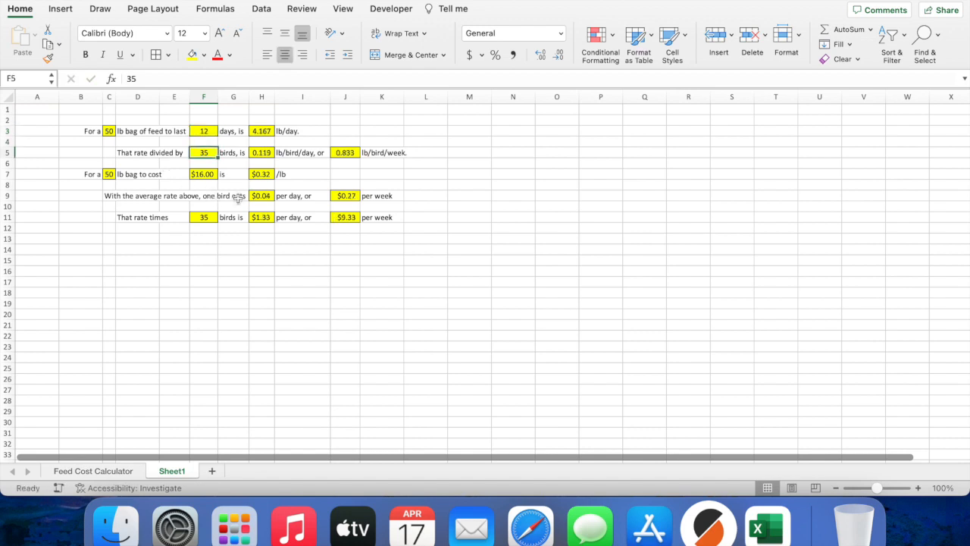
pyautogui.write('65')
pyautogui.press('Return')
pyautogui.press('Up')
pyautogui.press('Up')
pyautogui.press('Up')
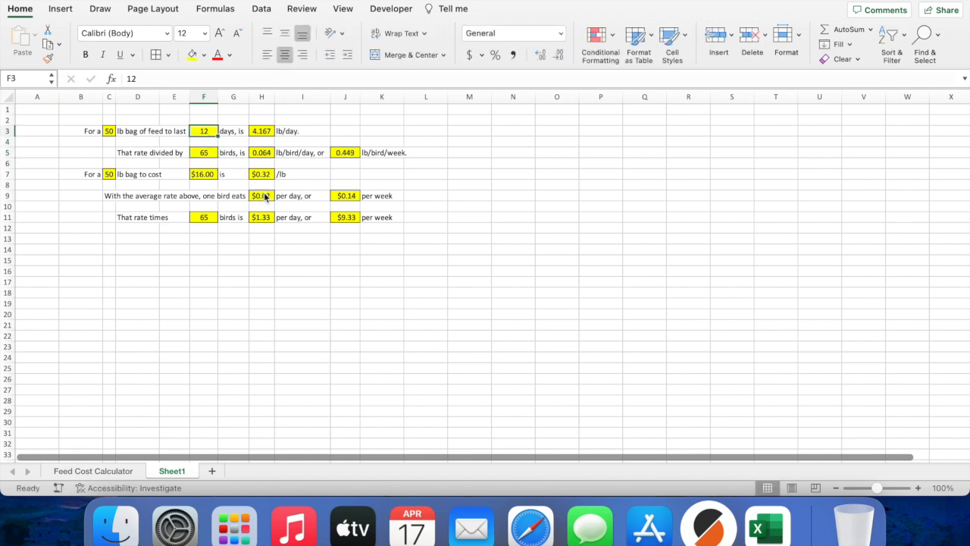
pyautogui.write('8')
pyautogui.press('Return')
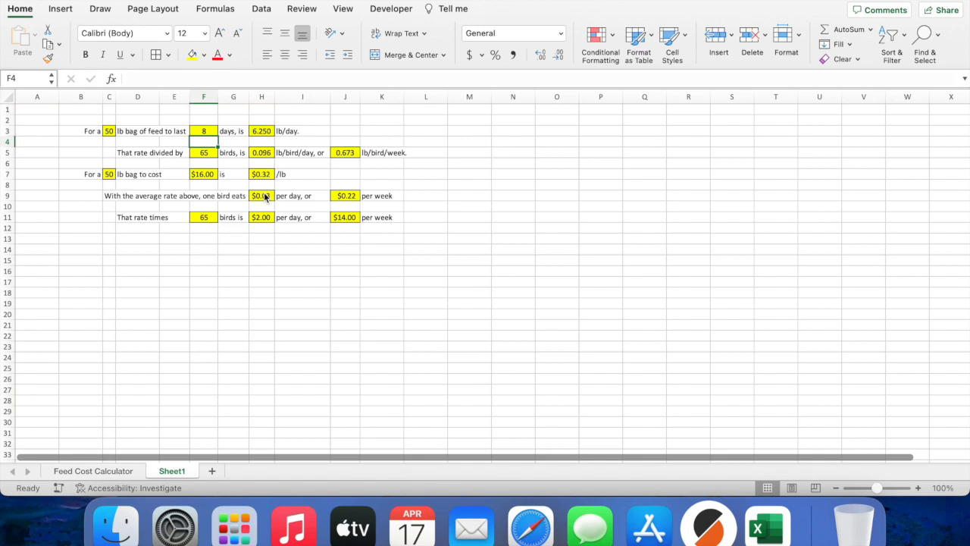
pyautogui.press('Down')
pyautogui.press('Down')
pyautogui.press('Down')
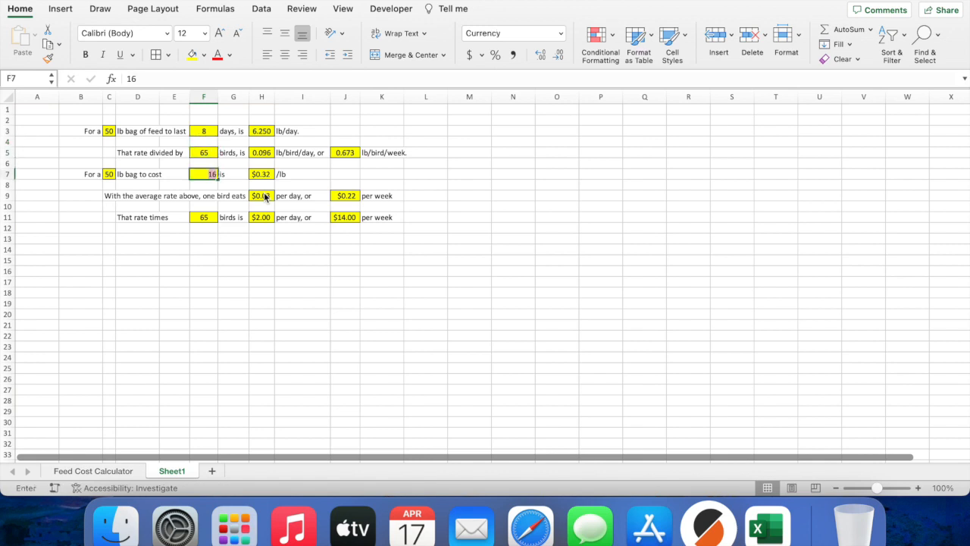
pyautogui.write('17.85')
pyautogui.press('Return')
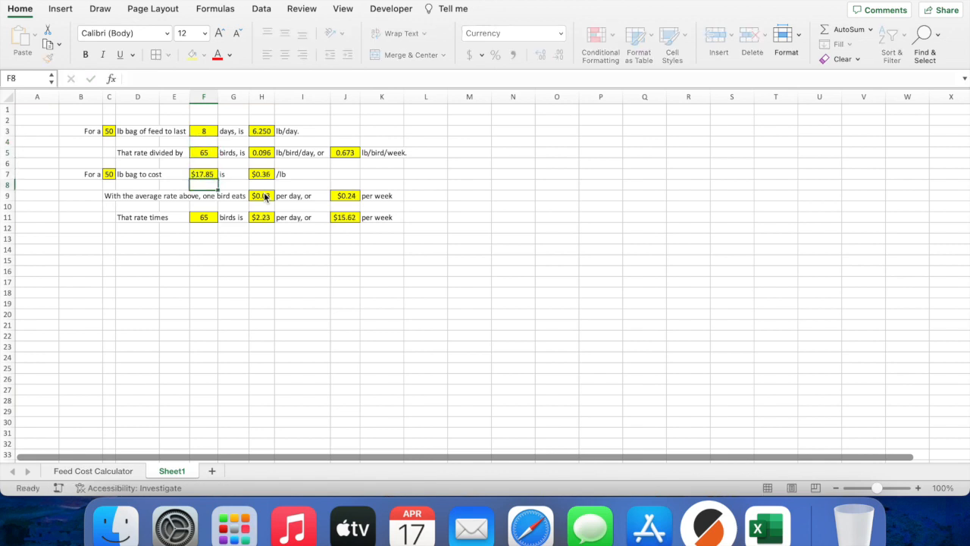